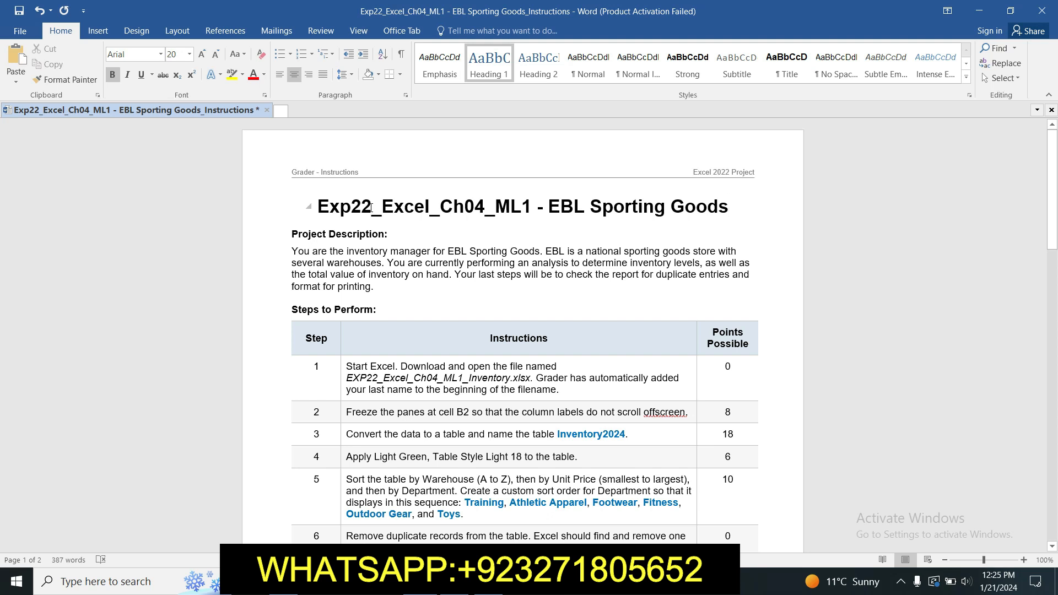
# - Highlight the document title in yellow
pyautogui.moveTo(494, 203); pyautogui.dragTo(693, 219)
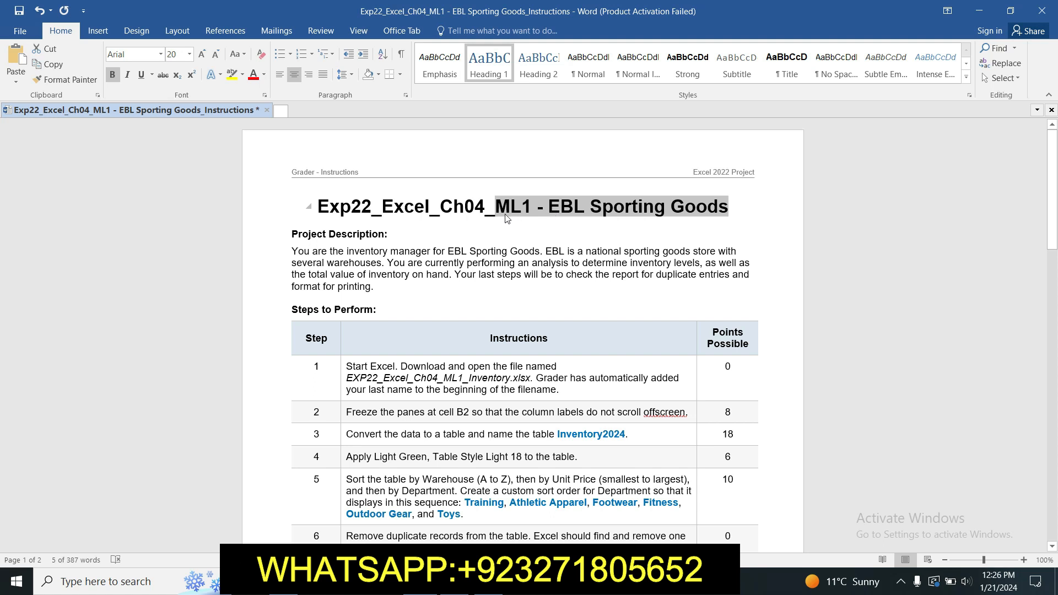
pyautogui.moveTo(320, 206); pyautogui.dragTo(294, 223)
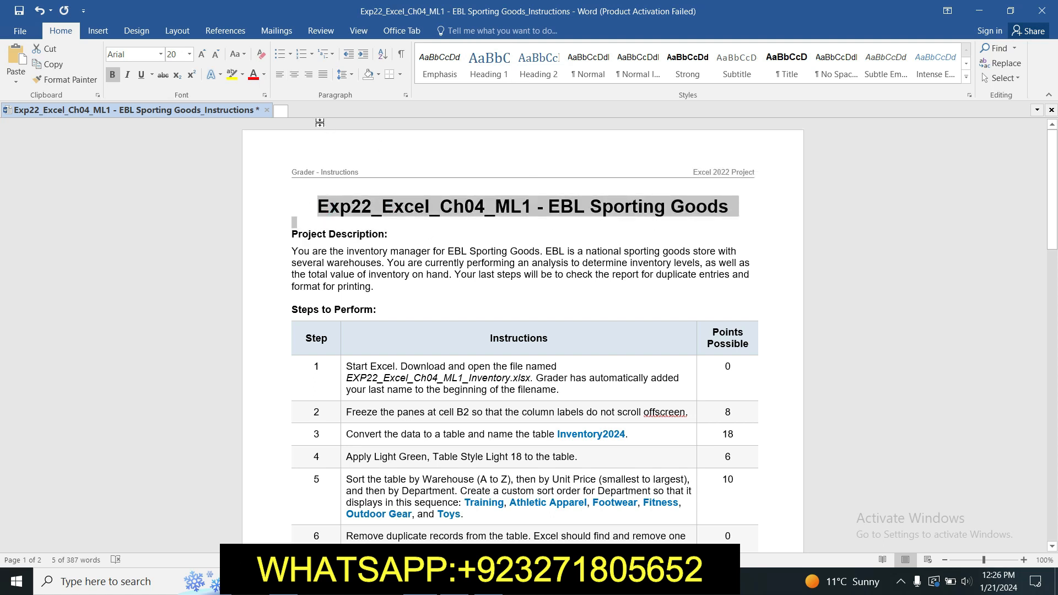
pyautogui.click(220, 75)
pyautogui.click(235, 80)
# - Highlight the project description paragraph and the step 1 instruction in yellow
pyautogui.click(509, 281)
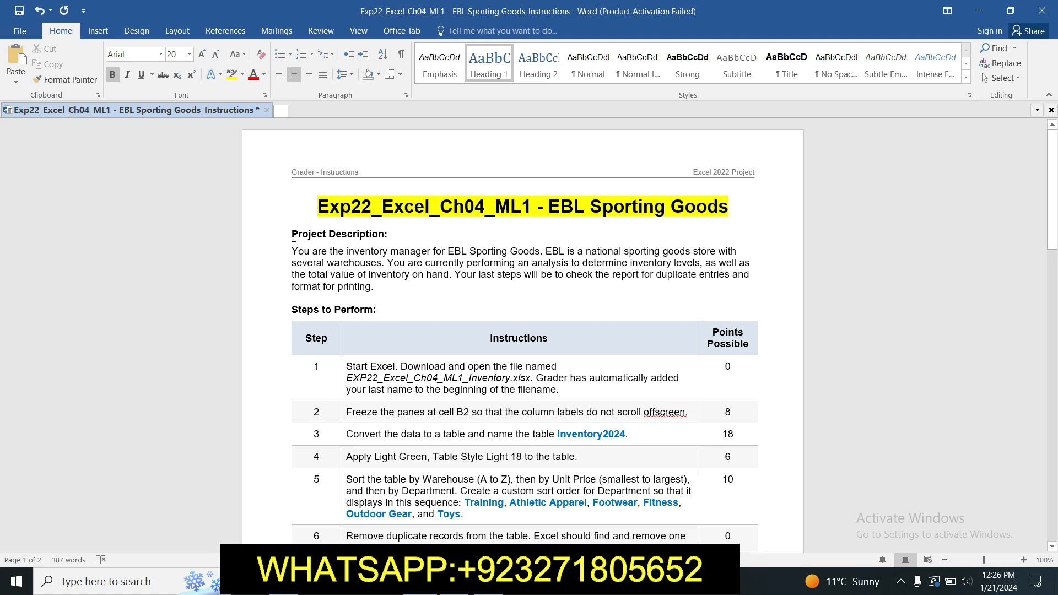
pyautogui.moveTo(293, 251); pyautogui.dragTo(374, 287)
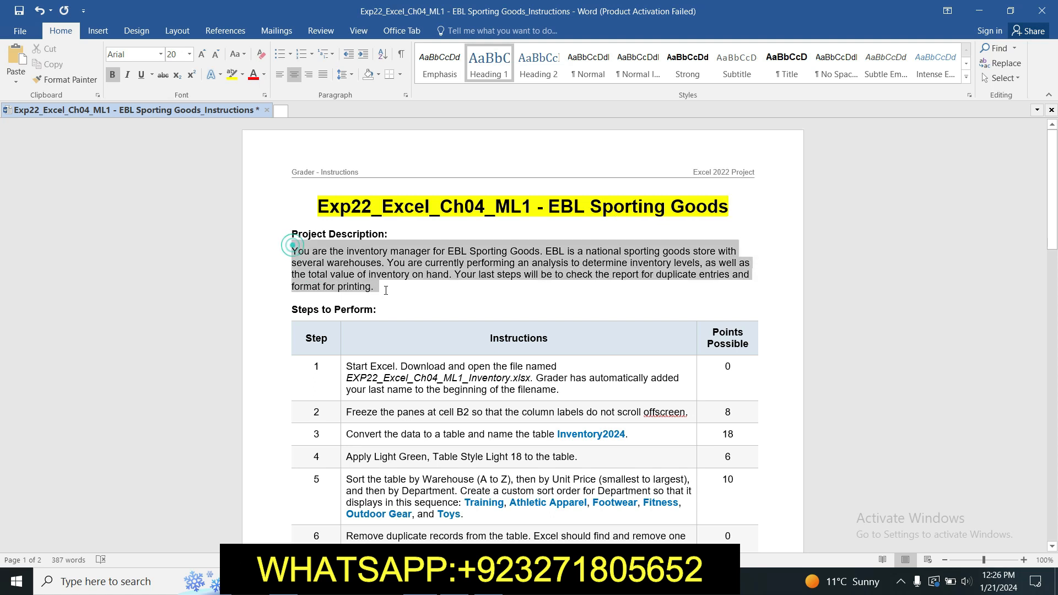
pyautogui.click(230, 77)
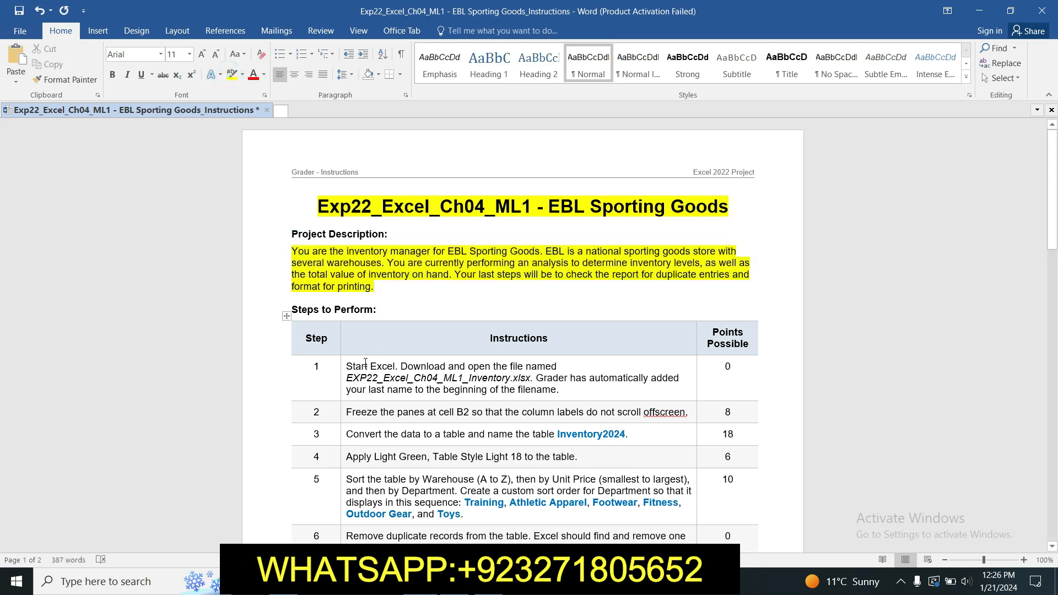
pyautogui.click(344, 368)
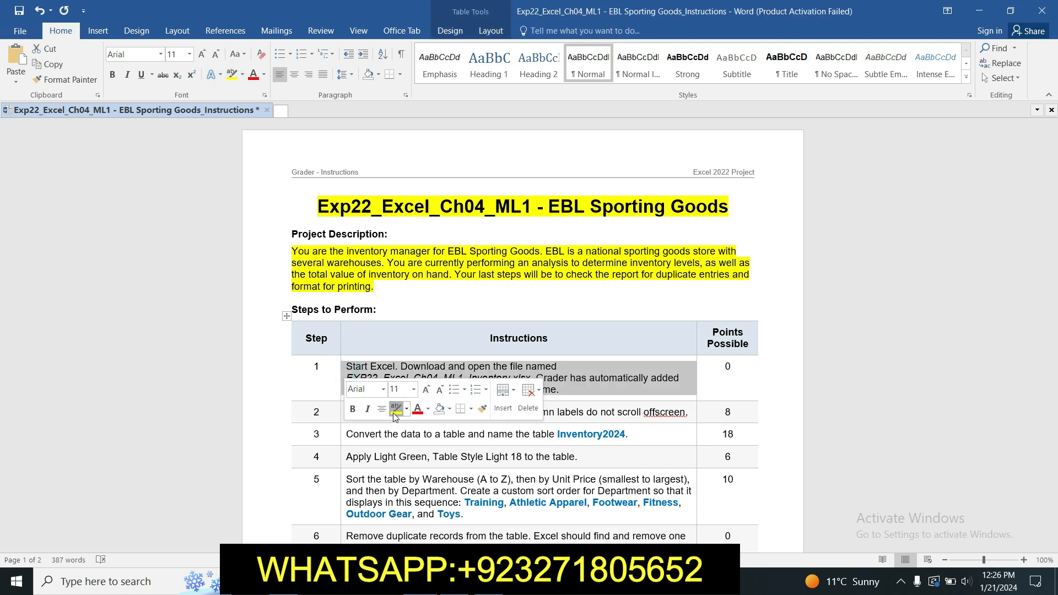
pyautogui.click(393, 412)
pyautogui.moveTo(1053, 191); pyautogui.dragTo(1057, 232)
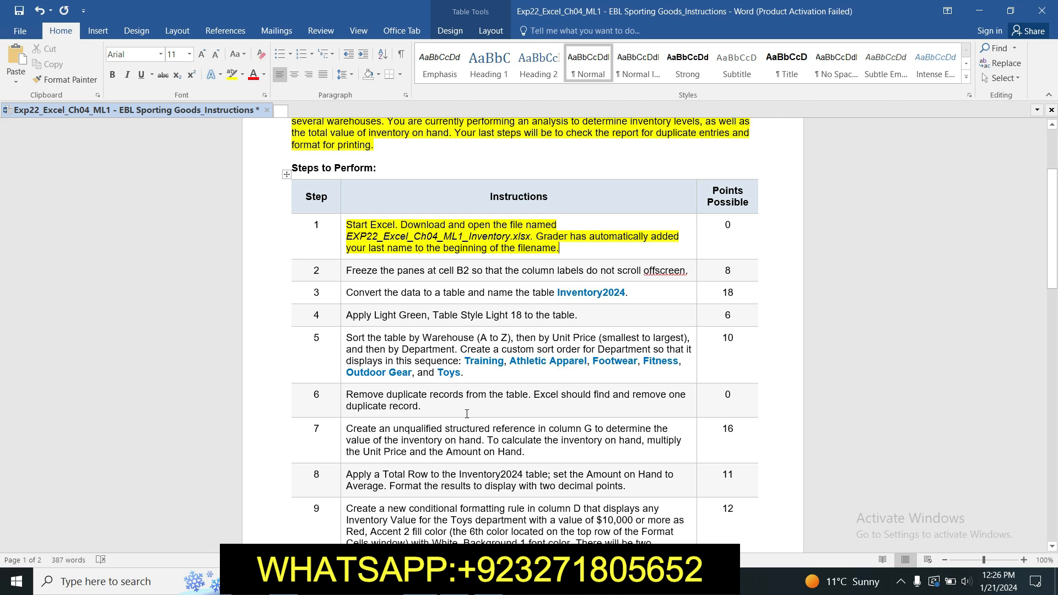
# - Highlight the step 2 instruction about freezing panes at B2 in yellow
pyautogui.hotkey('alt', 'Tab')
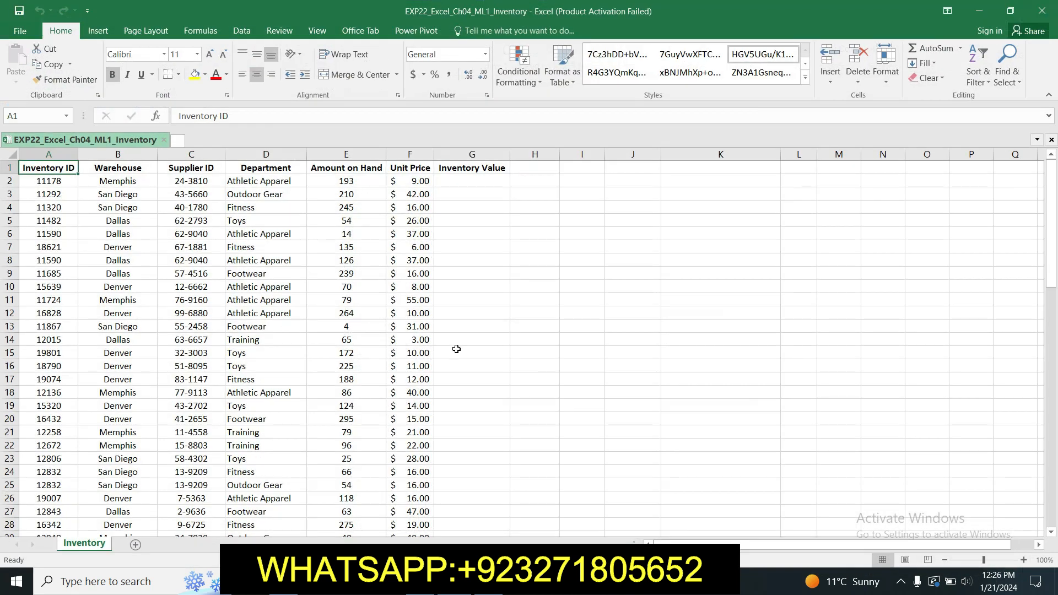
pyautogui.hotkey('alt', 'Tab')
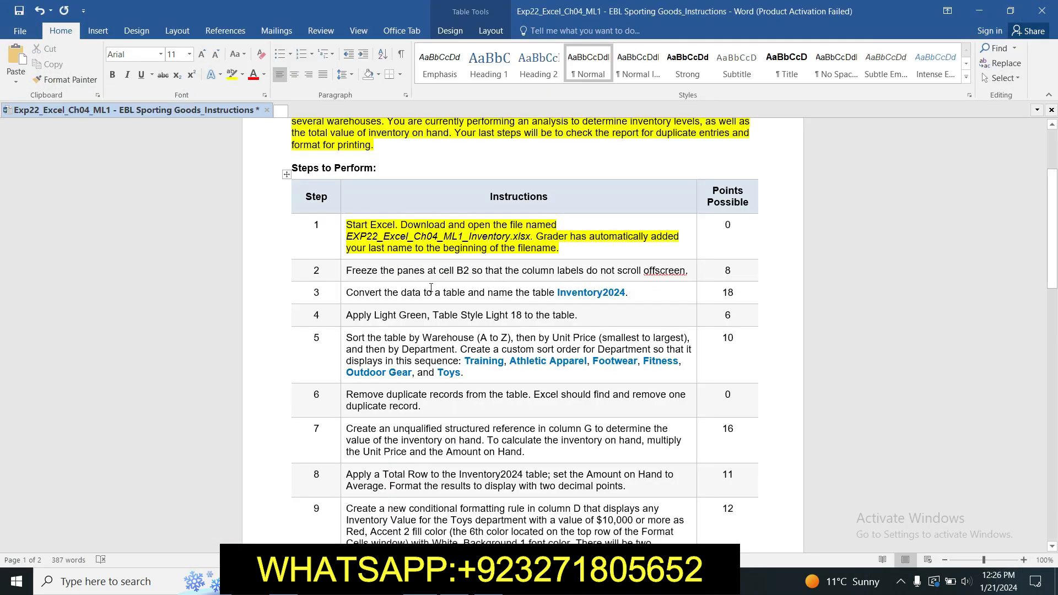
pyautogui.click(340, 271)
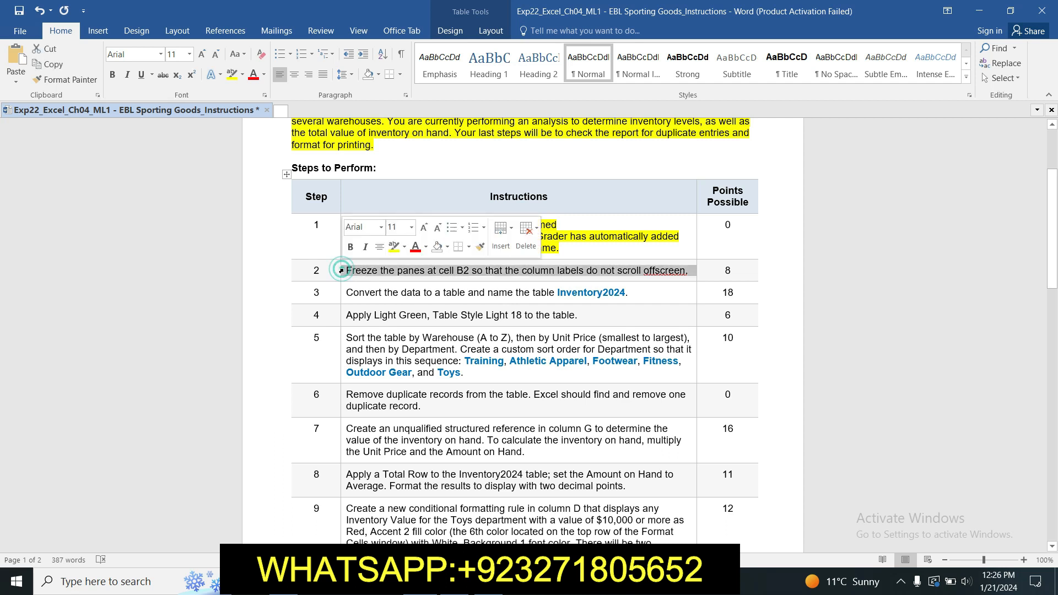
pyautogui.click(394, 247)
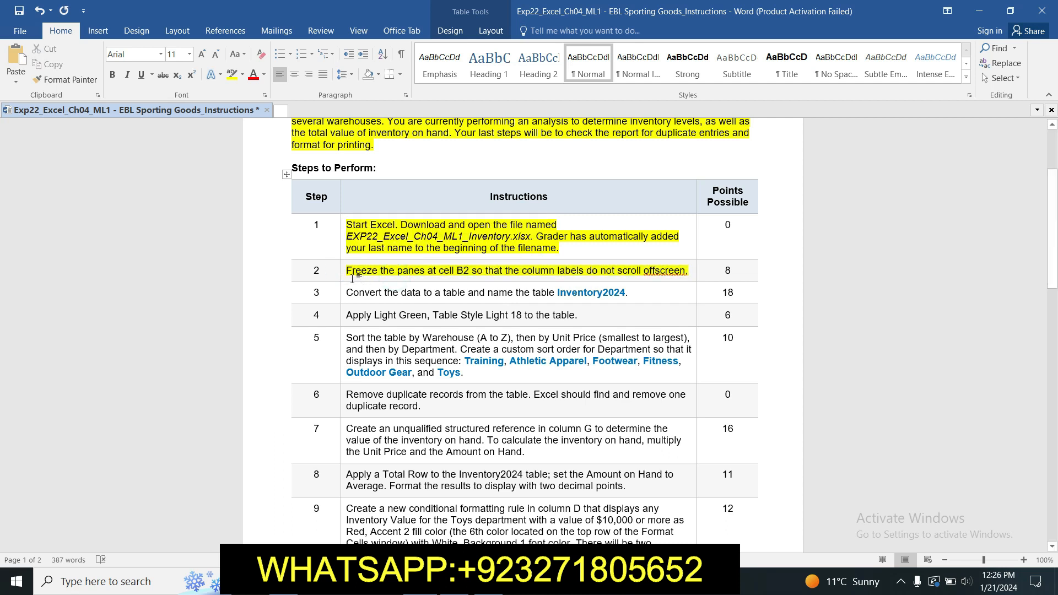
pyautogui.click(394, 273)
# - Freeze panes at cell B2 in the inventory worksheet
pyautogui.click(455, 582)
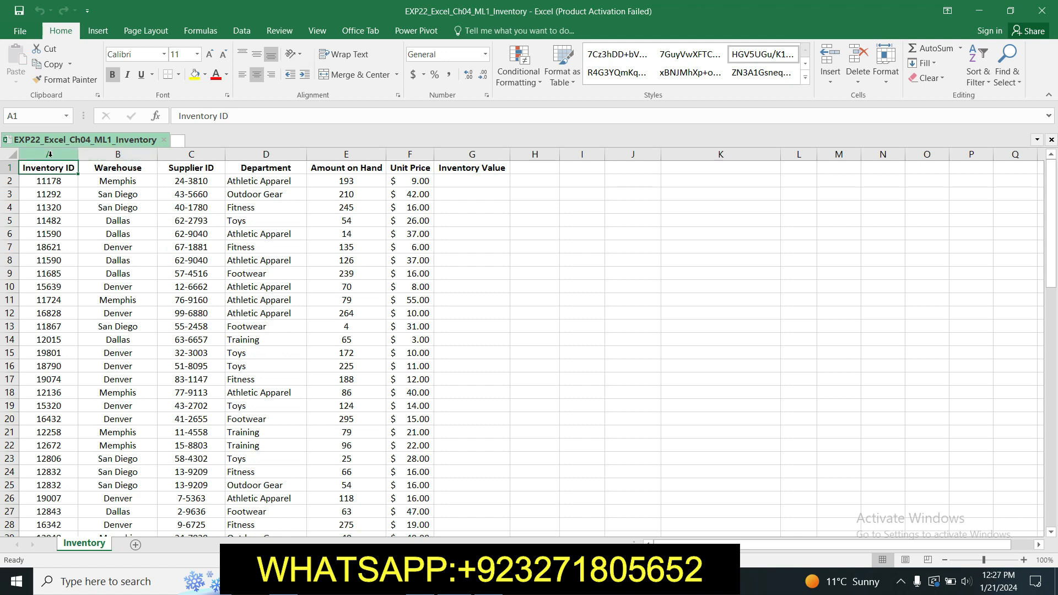
pyautogui.click(138, 183)
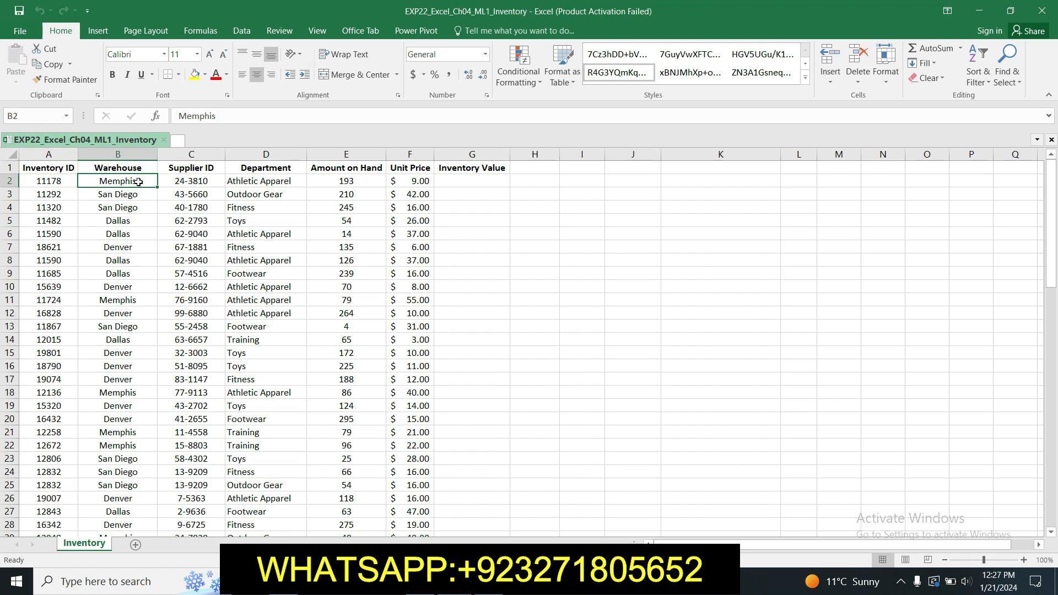
pyautogui.click(315, 32)
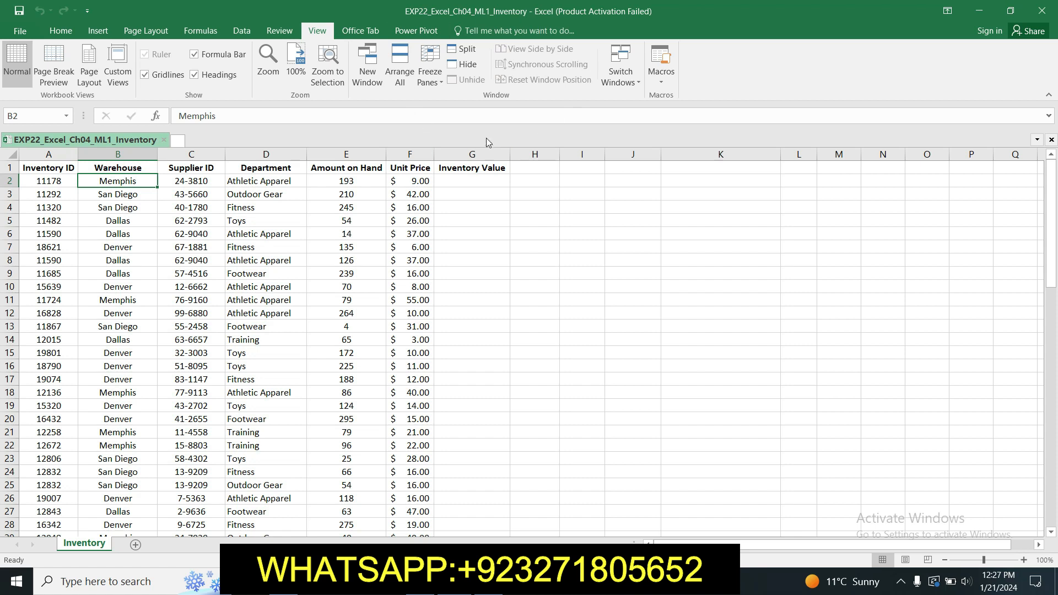
pyautogui.click(441, 82)
pyautogui.click(441, 81)
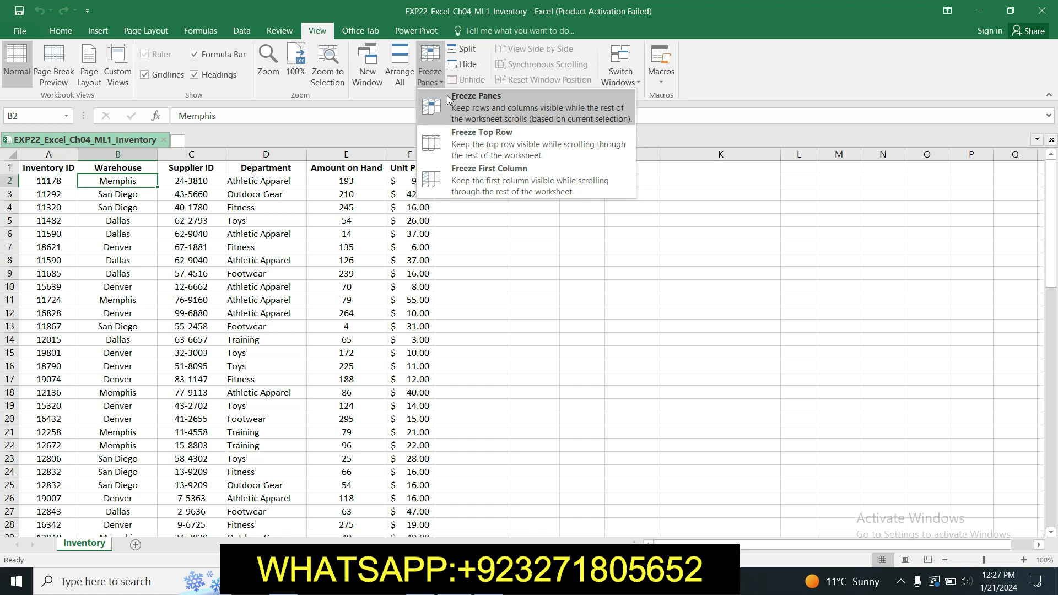
pyautogui.click(455, 102)
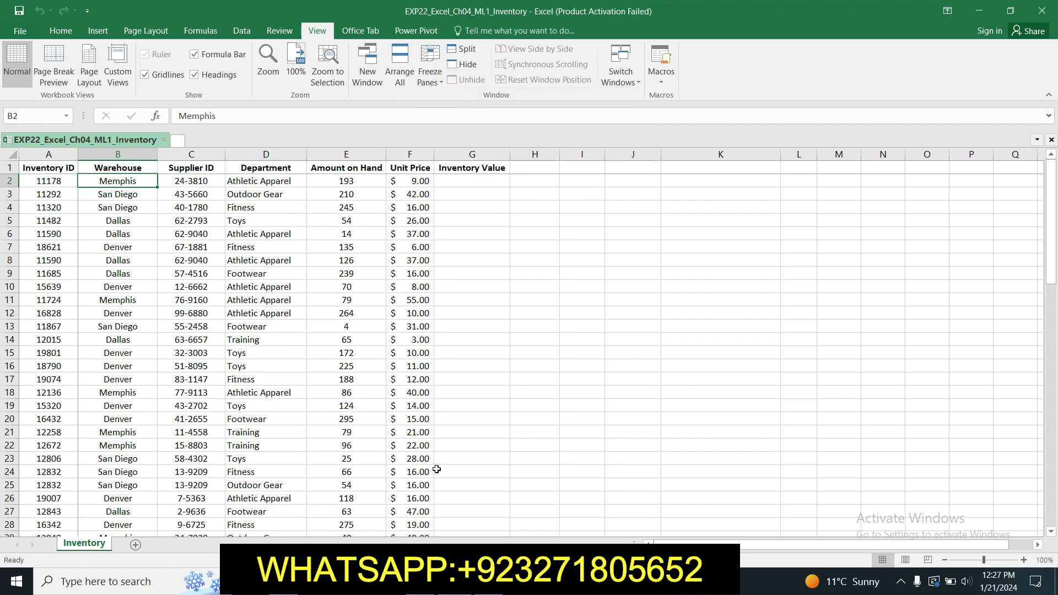
pyautogui.hotkey('alt', 'Tab')
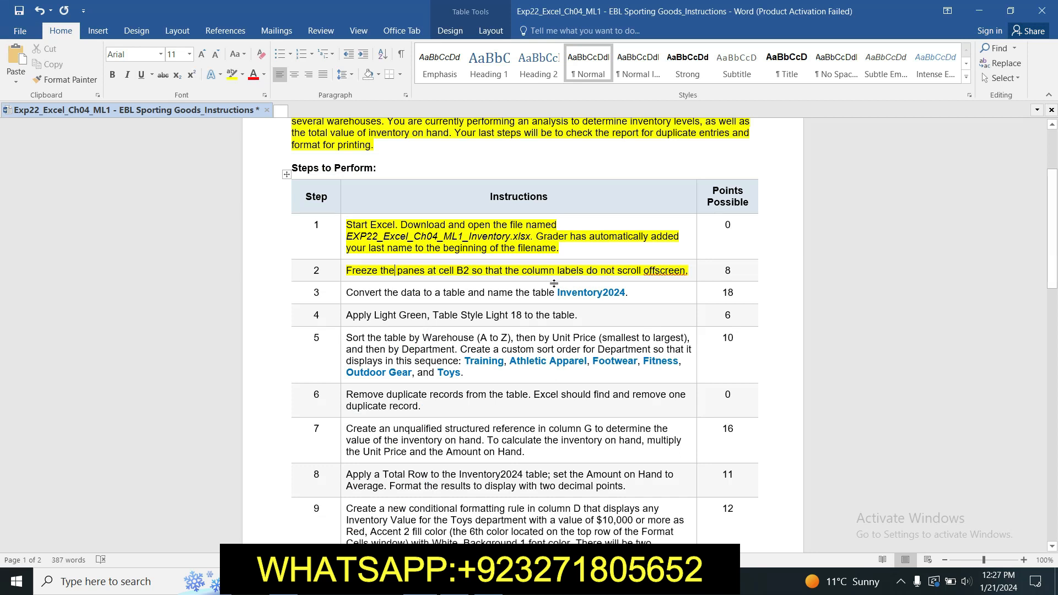
# - Highlight the step 3 Inventory2024 table instruction in yellow
pyautogui.click(341, 293)
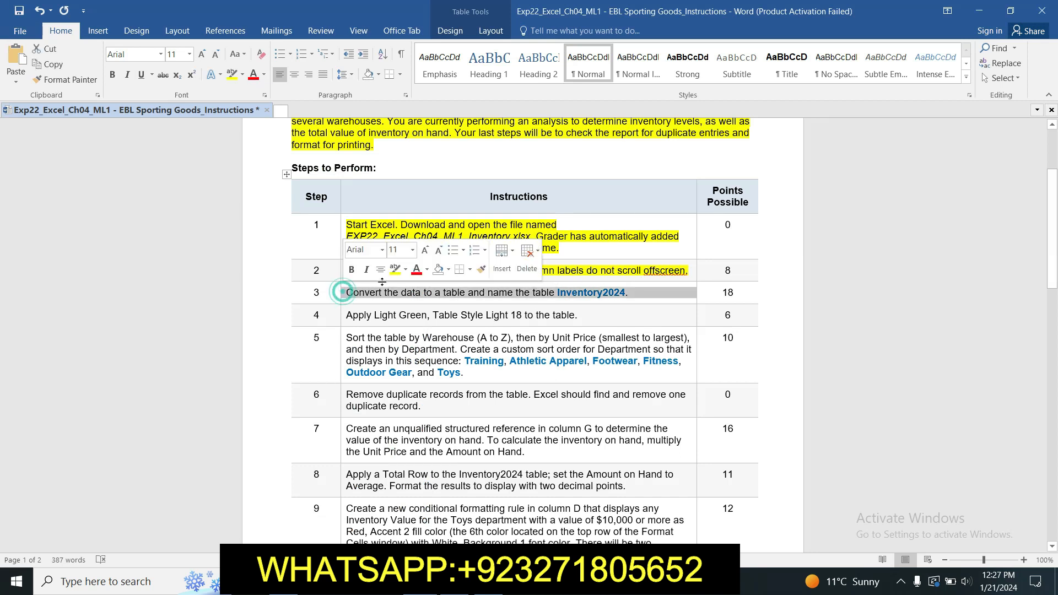
pyautogui.click(384, 273)
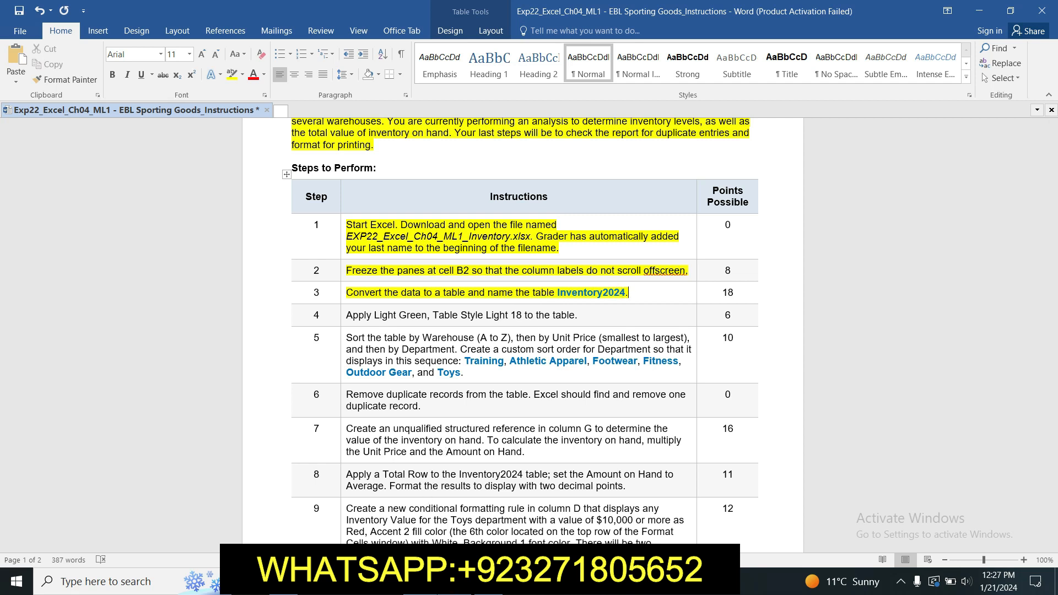
pyautogui.hotkey('alt', 'Tab')
pyautogui.click(512, 449)
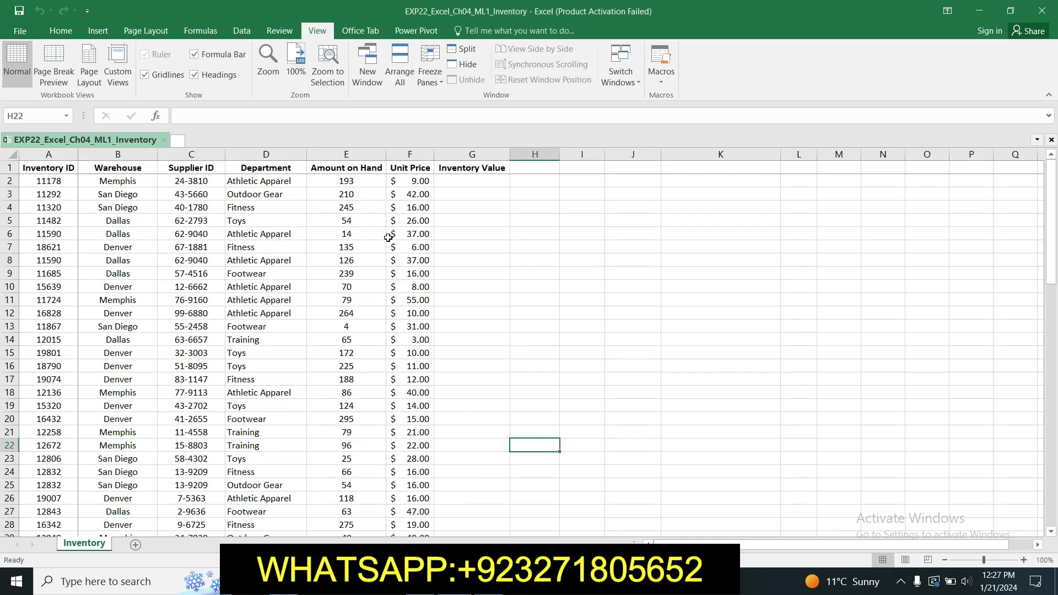
# - Convert range A1:G80 into a table with the first row as headers
pyautogui.click(63, 168)
pyautogui.moveTo(169, 214); pyautogui.dragTo(509, 518)
pyautogui.moveTo(449, 548); pyautogui.dragTo(449, 445)
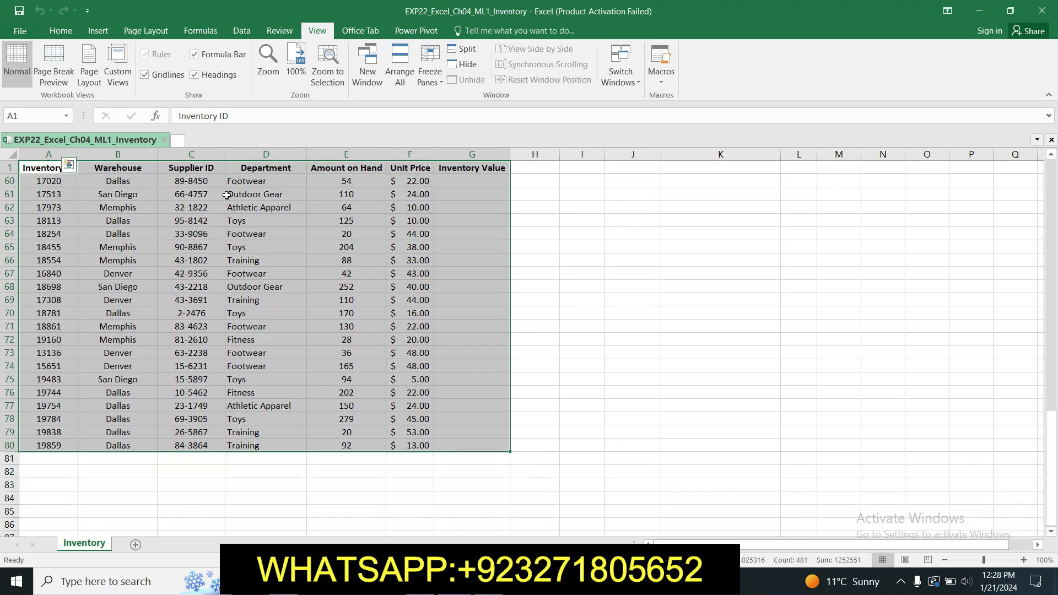
pyautogui.click(95, 32)
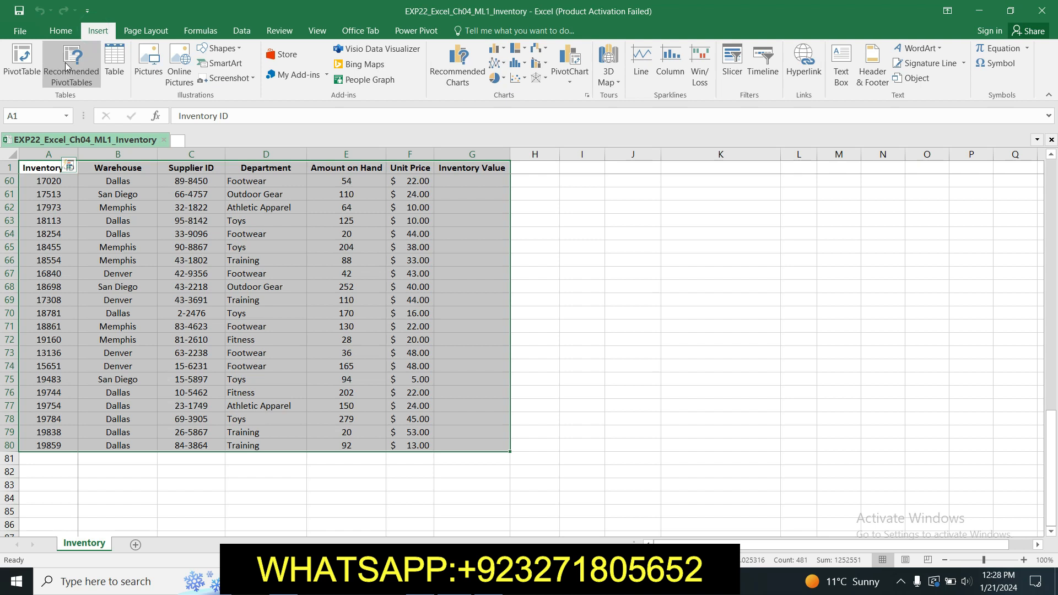
pyautogui.click(114, 60)
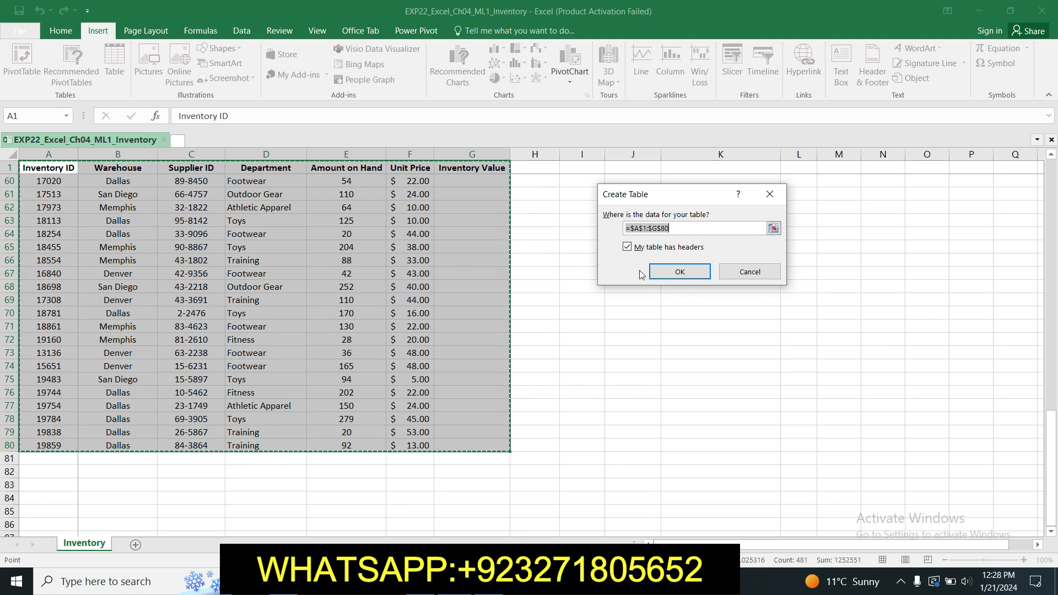
pyautogui.click(678, 271)
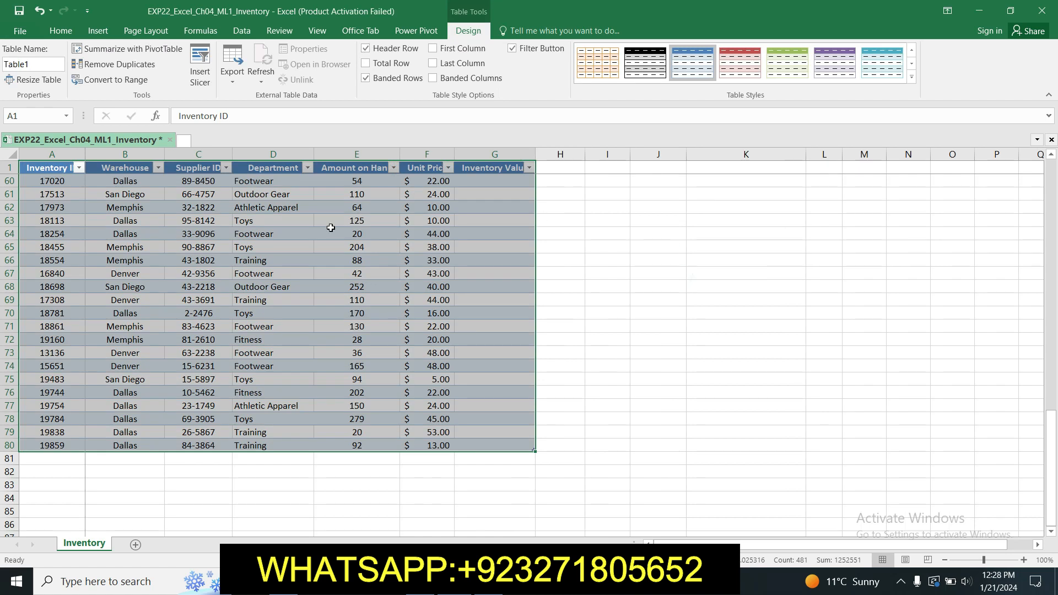
pyautogui.click(649, 275)
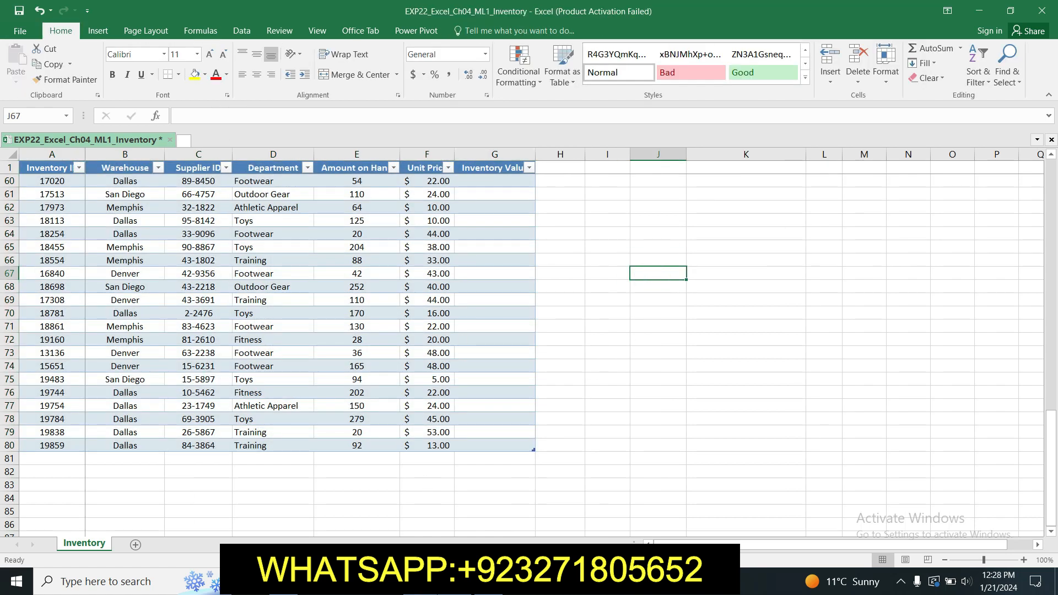
pyautogui.click(422, 581)
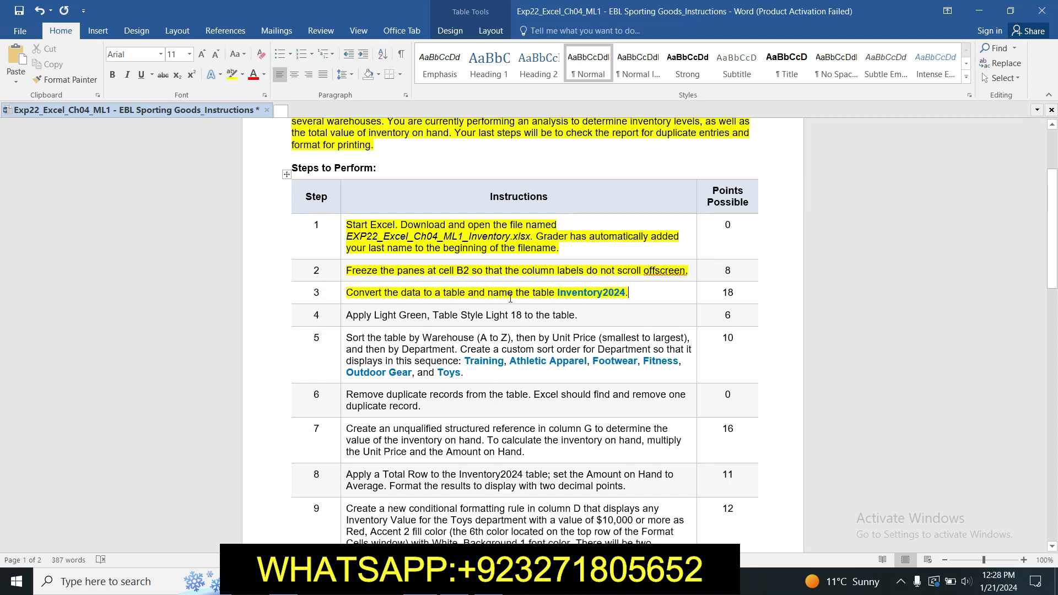
# - Copy the table name 'Inventory2024' from the step 3 instruction
pyautogui.moveTo(558, 293); pyautogui.dragTo(627, 292)
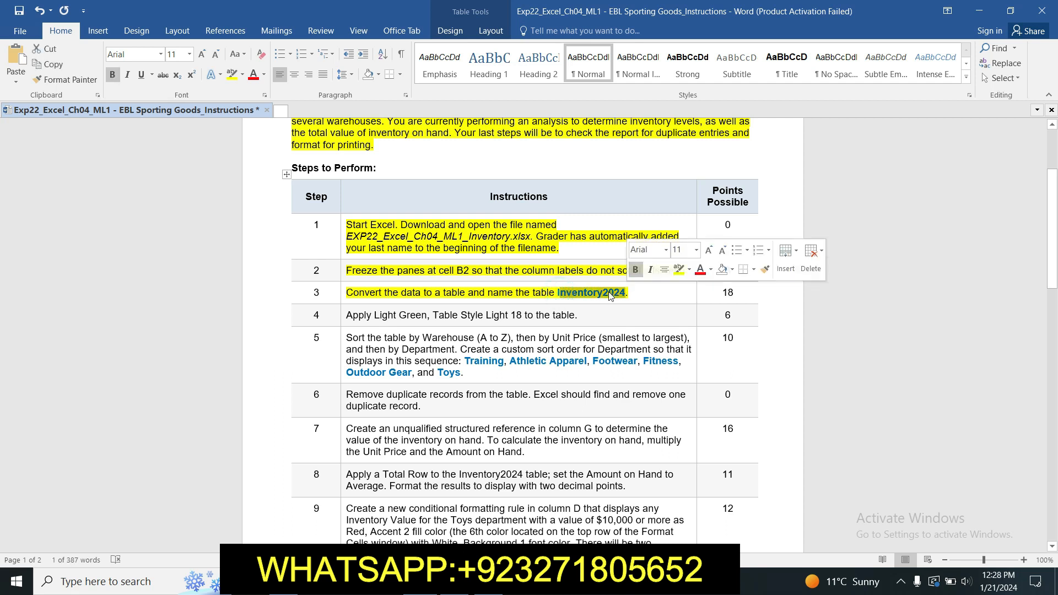
pyautogui.click(612, 295)
pyautogui.moveTo(558, 293); pyautogui.dragTo(626, 297)
pyautogui.hotkey('ctrl', 'c')
# - Rename the Excel table to 'Inventory2024'
pyautogui.hotkey('alt', 'Tab')
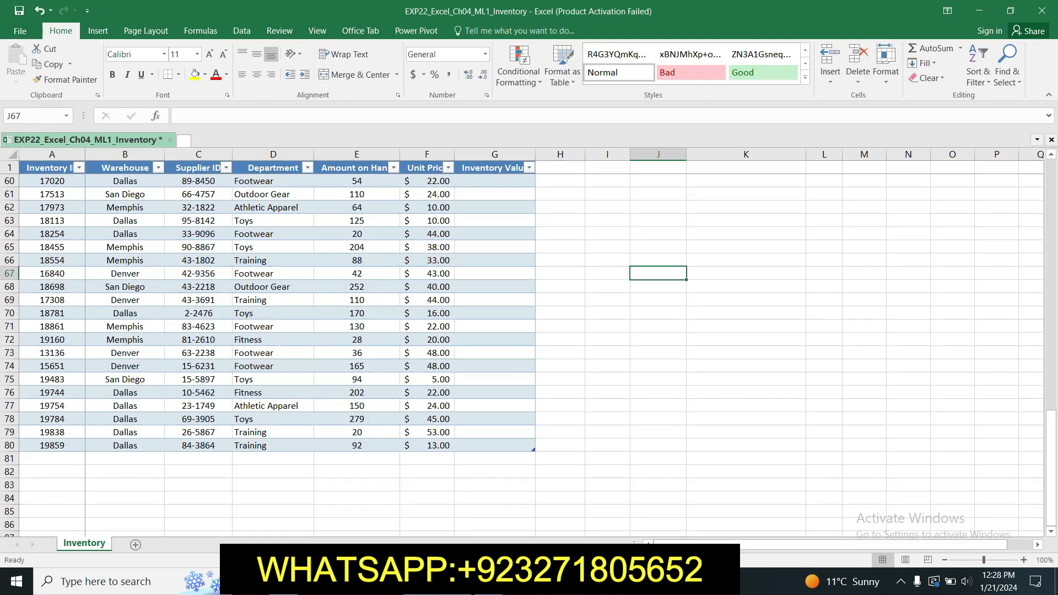
pyautogui.click(41, 167)
pyautogui.moveTo(41, 166); pyautogui.dragTo(505, 497)
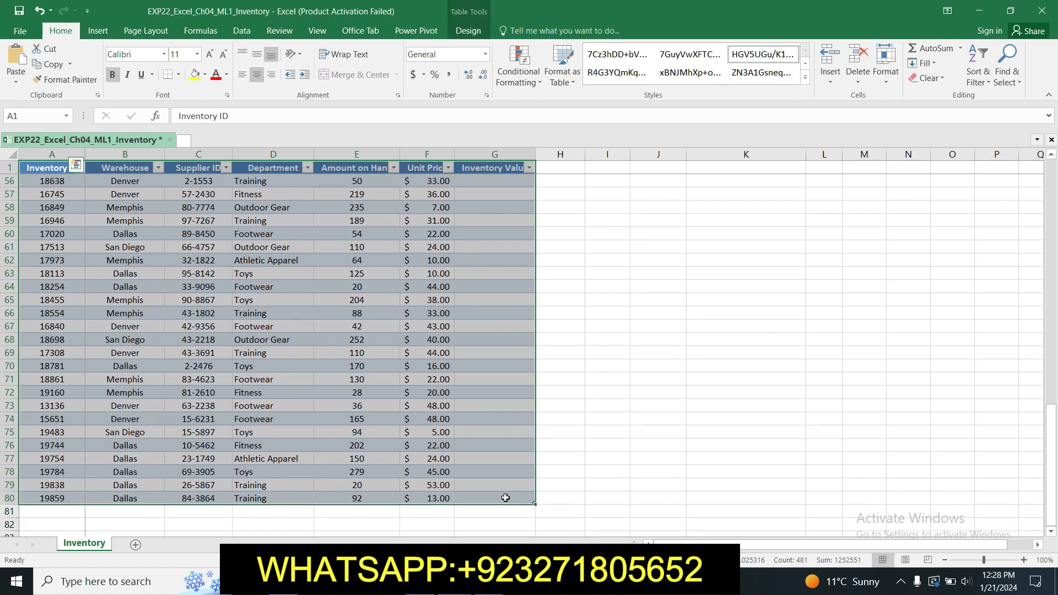
pyautogui.click(471, 31)
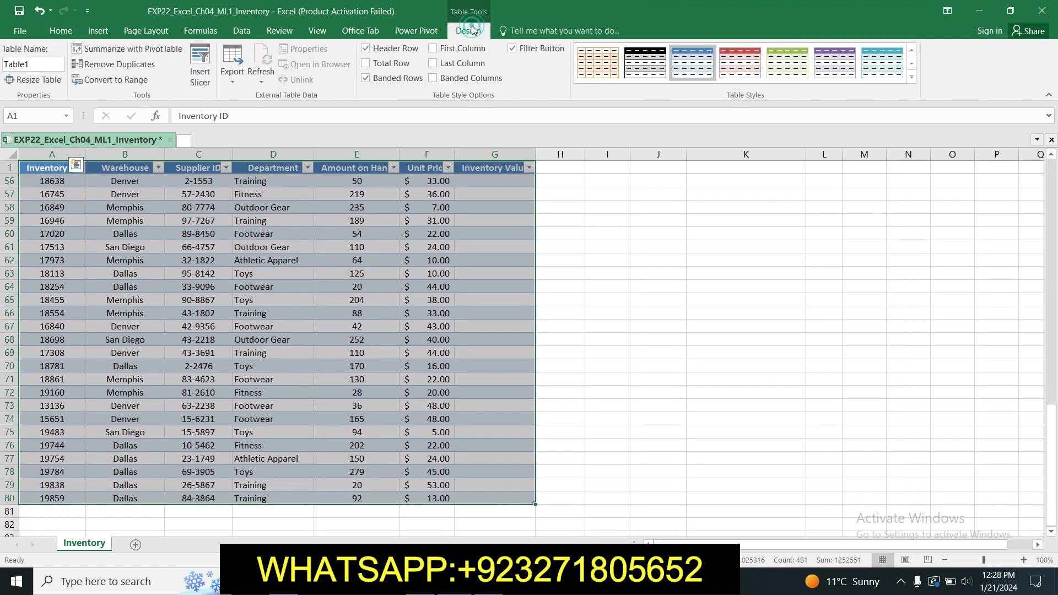
pyautogui.click(34, 65)
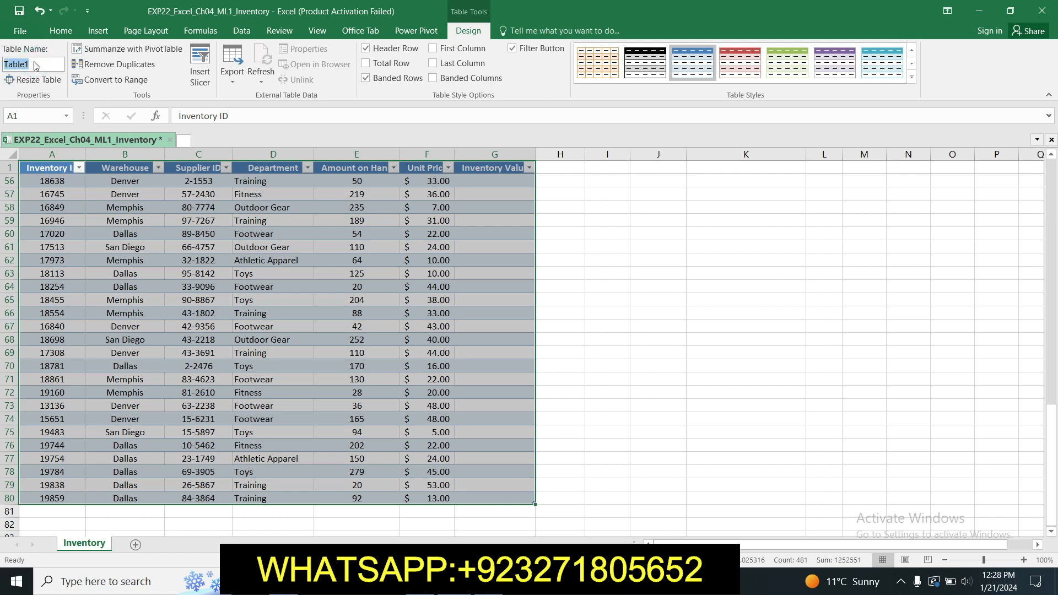
pyautogui.write('Inventory2024')
pyautogui.press('Return')
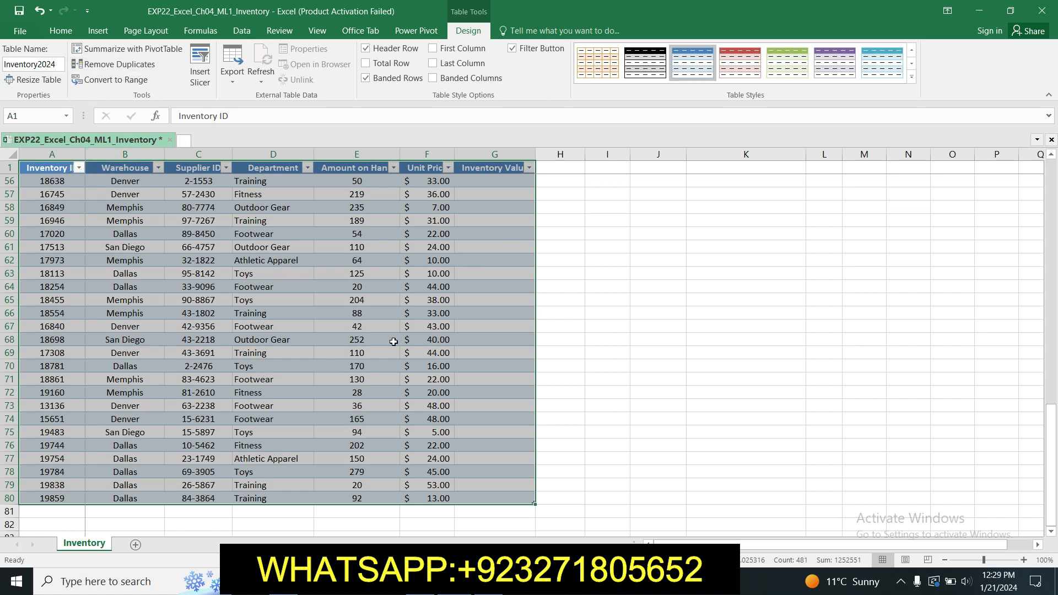
pyautogui.click(445, 582)
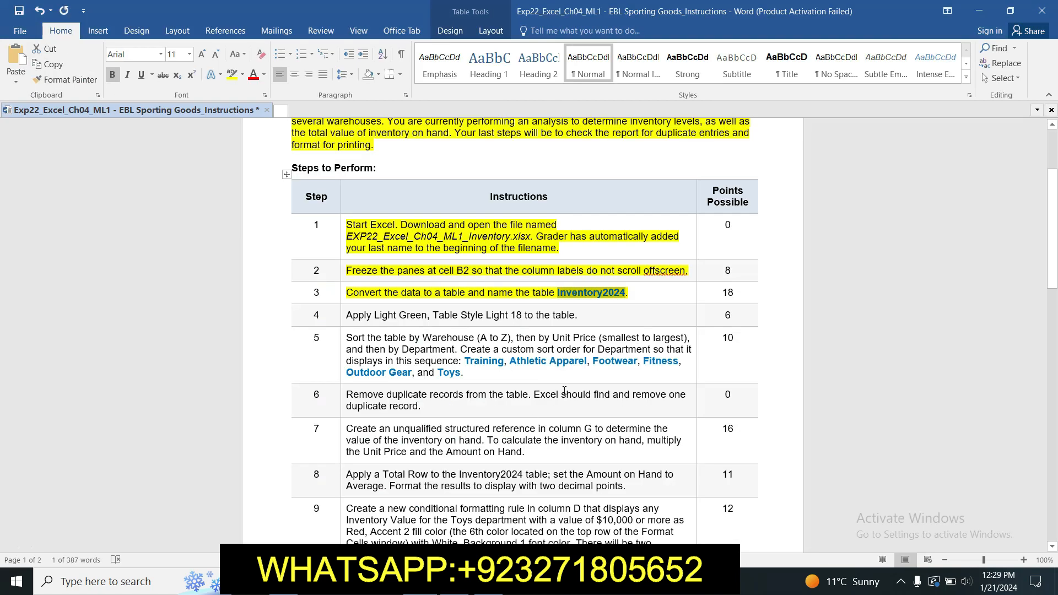
# - Highlight step 4's Light Green table style instruction in yellow
pyautogui.click(471, 301)
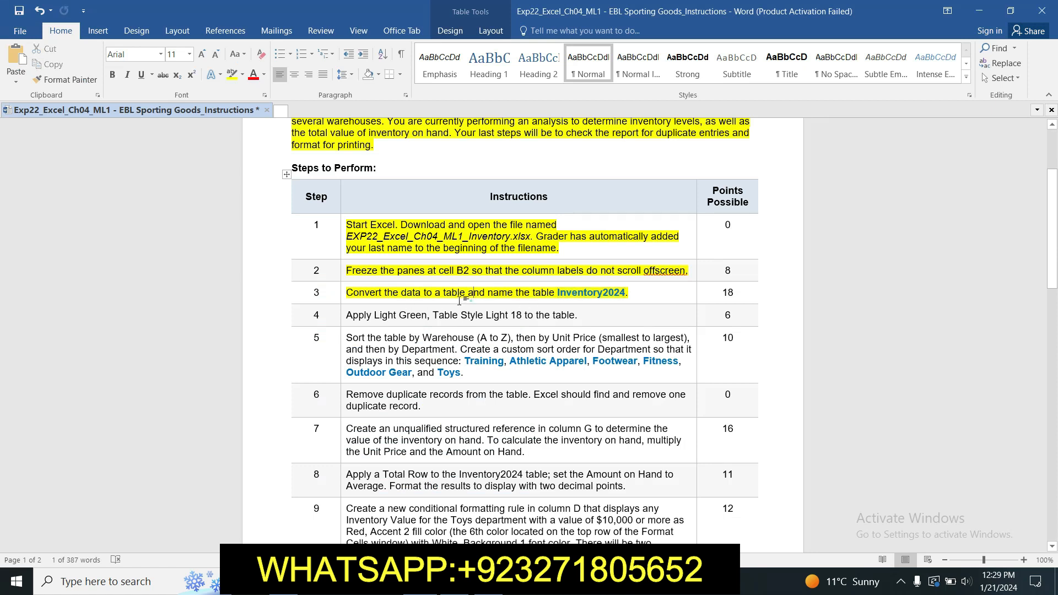
pyautogui.click(342, 314)
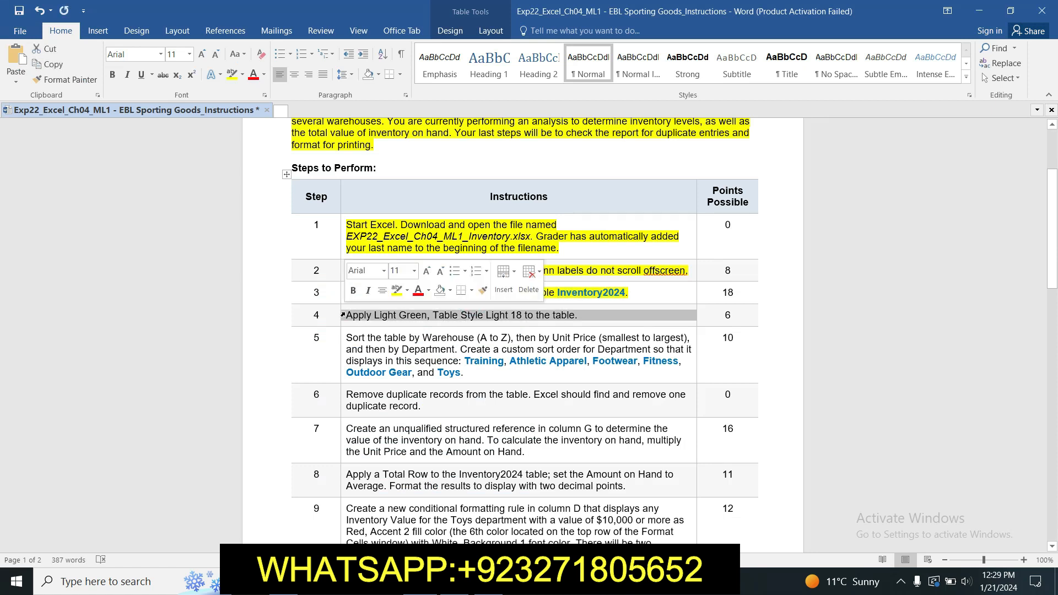
pyautogui.click(395, 294)
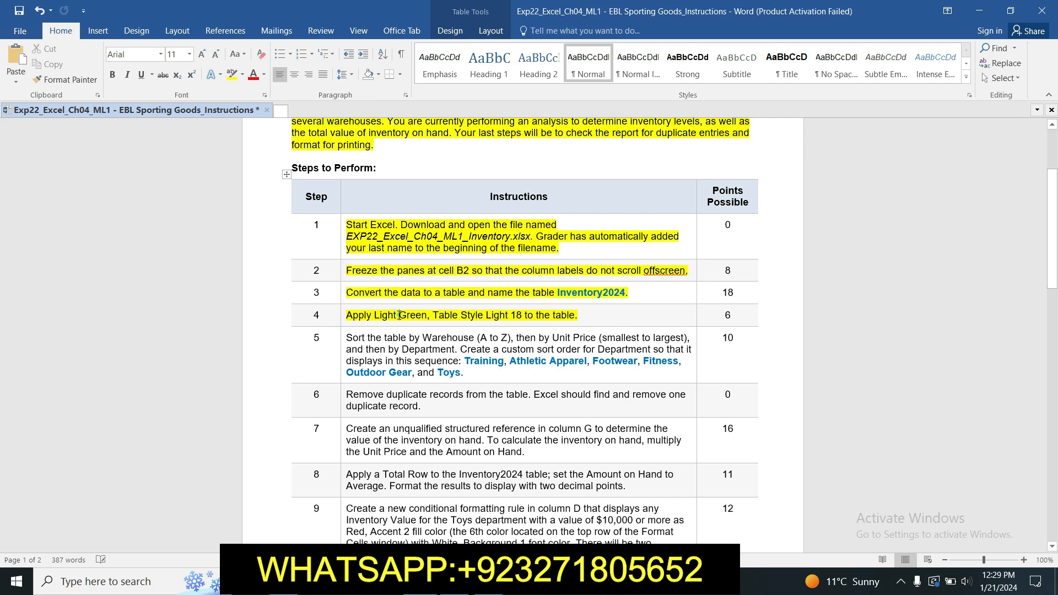
pyautogui.click(398, 318)
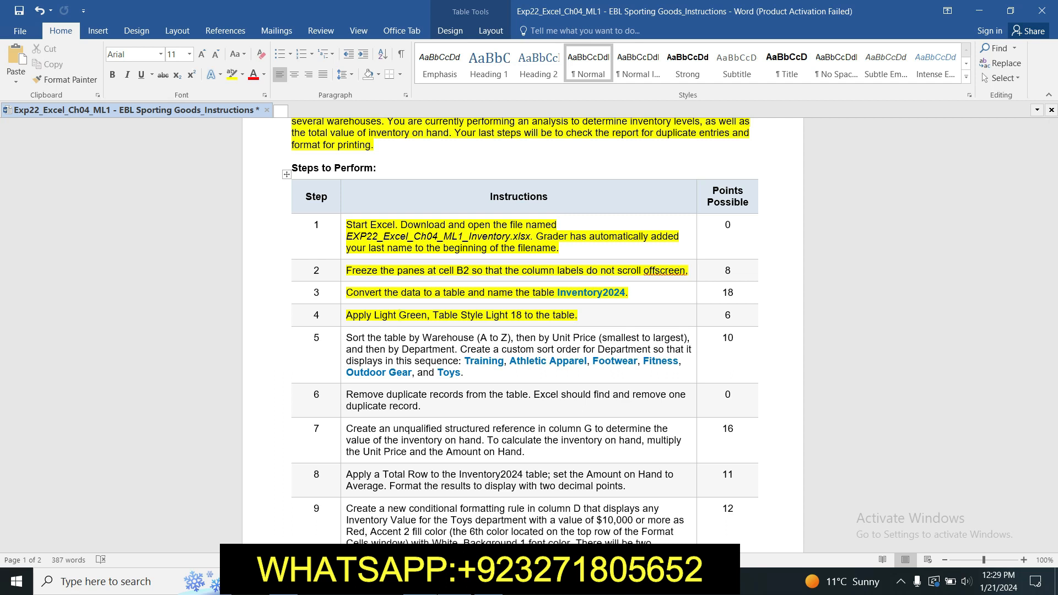
pyautogui.click(454, 582)
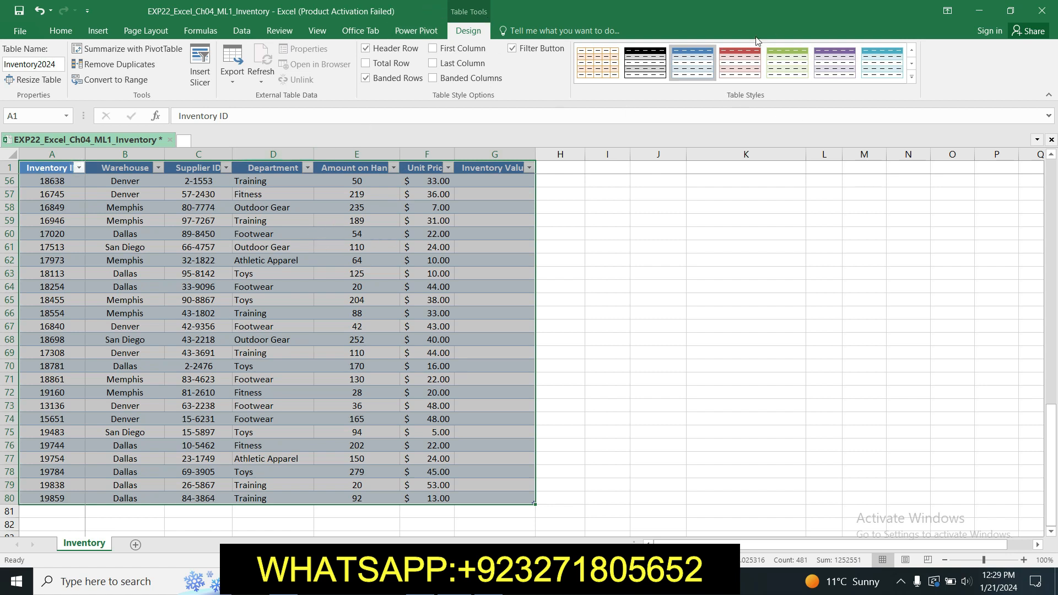
# - Apply Table Style Light 18 to the Inventory2024 table
pyautogui.click(913, 78)
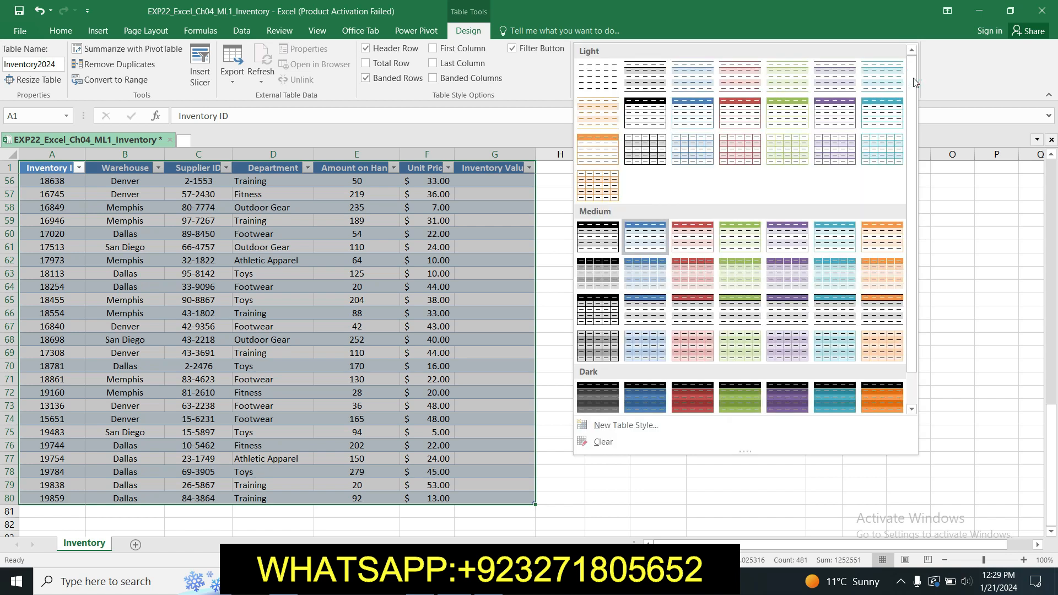
pyautogui.moveTo(914, 79); pyautogui.dragTo(914, 113)
pyautogui.click(486, 581)
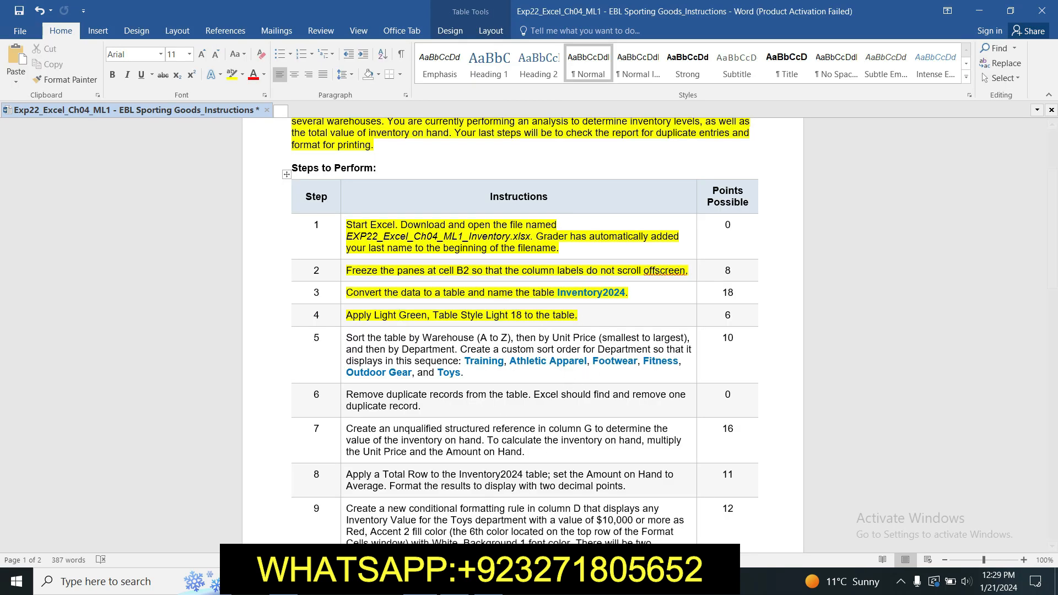
pyautogui.hotkey('alt', 'Tab')
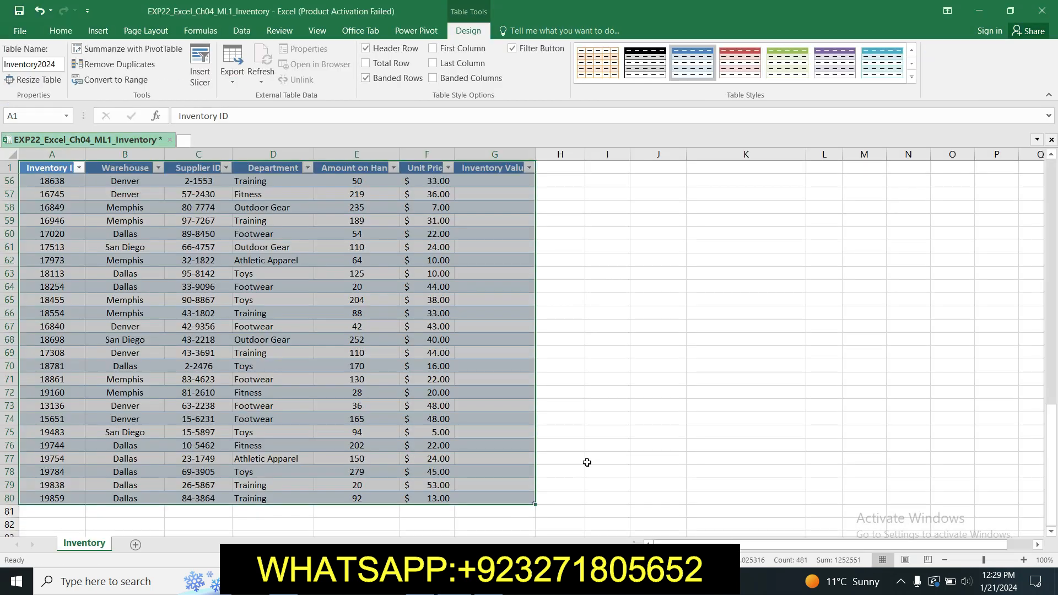
pyautogui.click(910, 79)
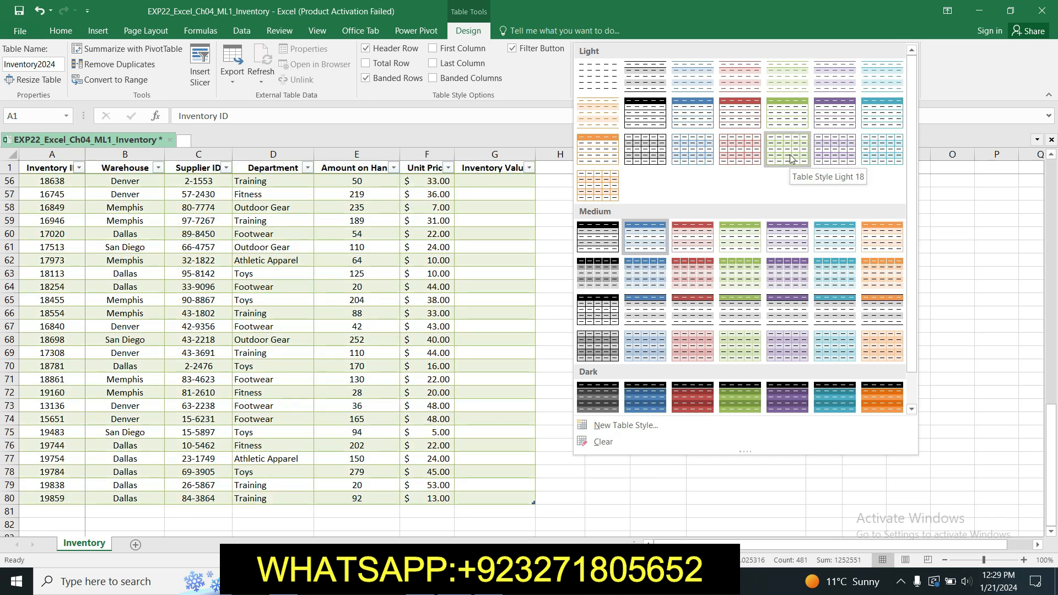
pyautogui.click(791, 159)
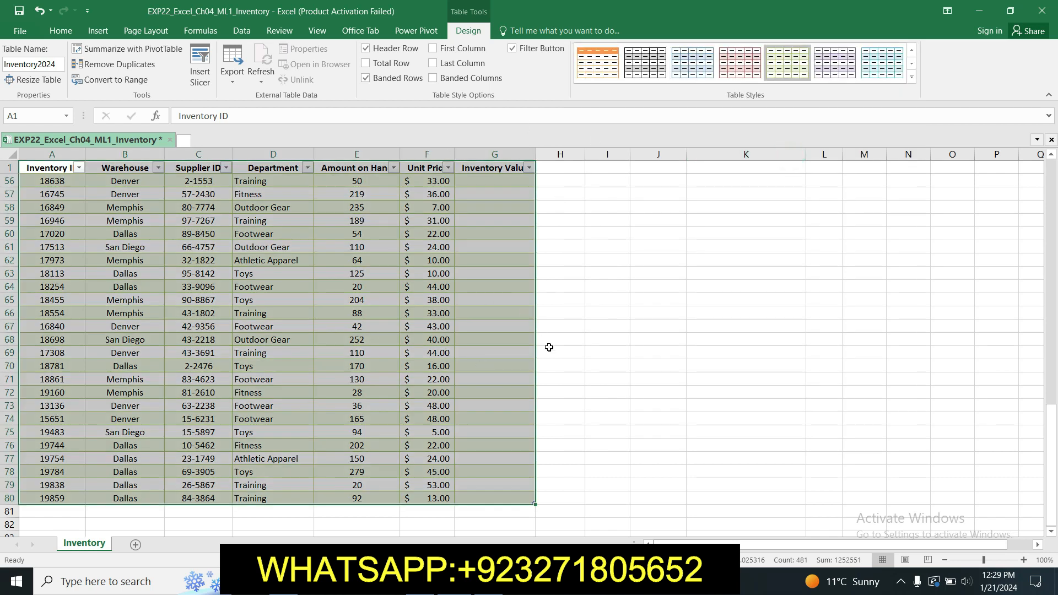
pyautogui.click(559, 384)
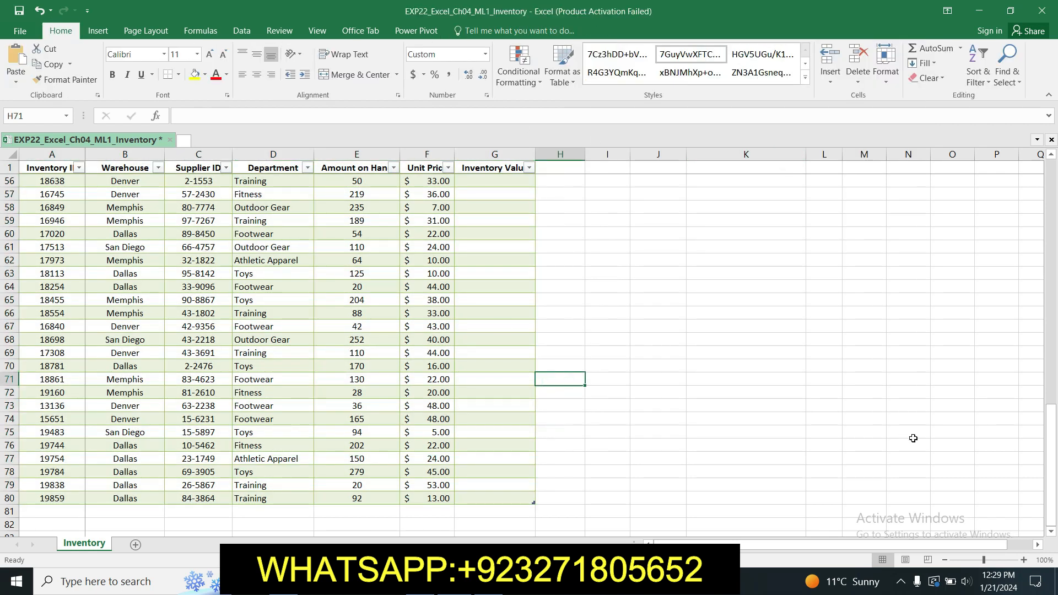
pyautogui.moveTo(1050, 449); pyautogui.dragTo(1049, 103)
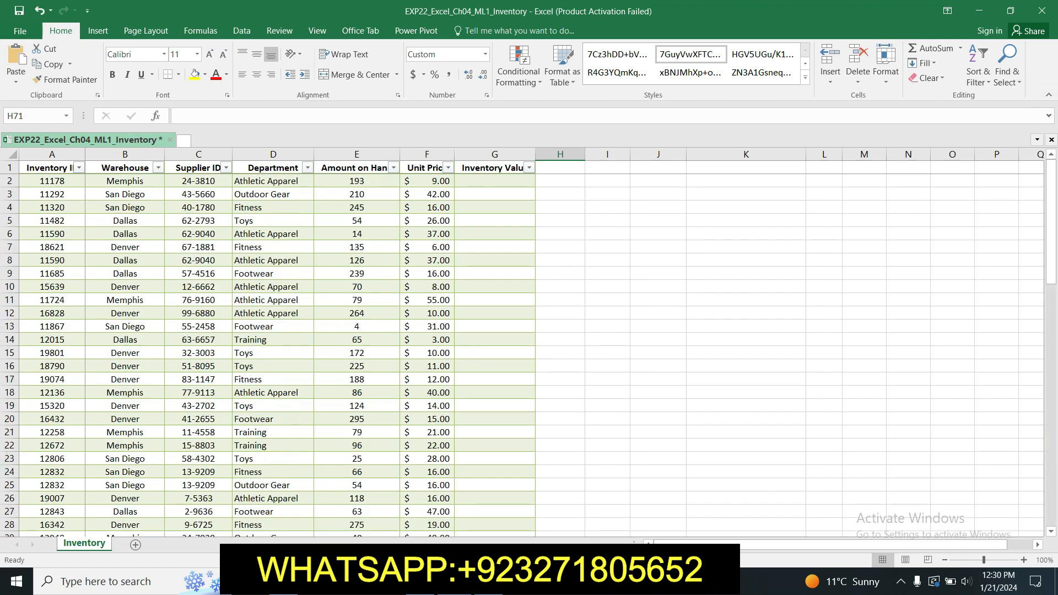
pyautogui.hotkey('alt', 'Tab')
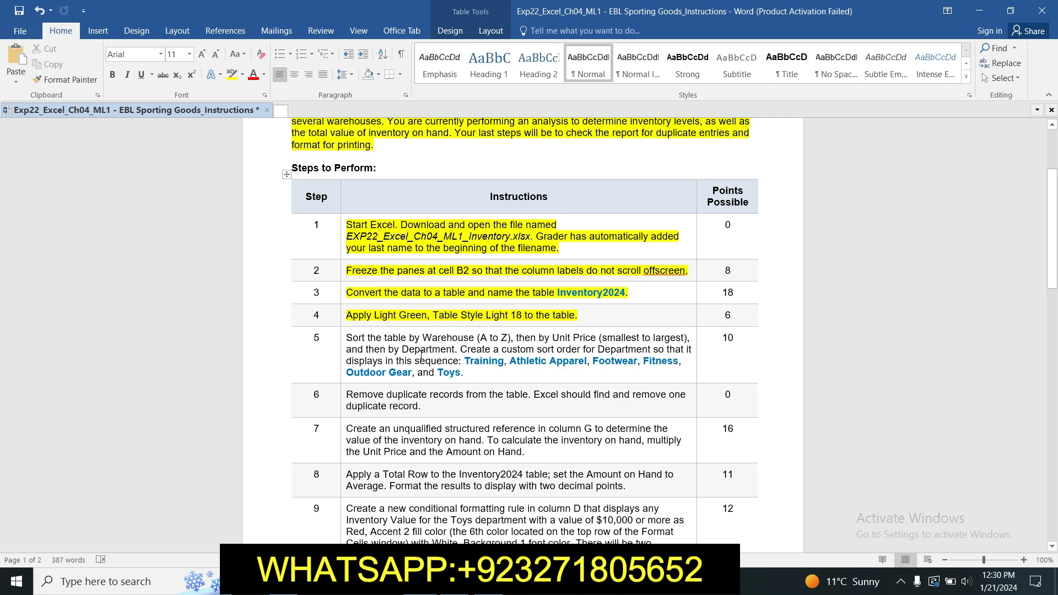
# - Highlight step 5's sort and custom-order instruction in yellow
pyautogui.click(342, 336)
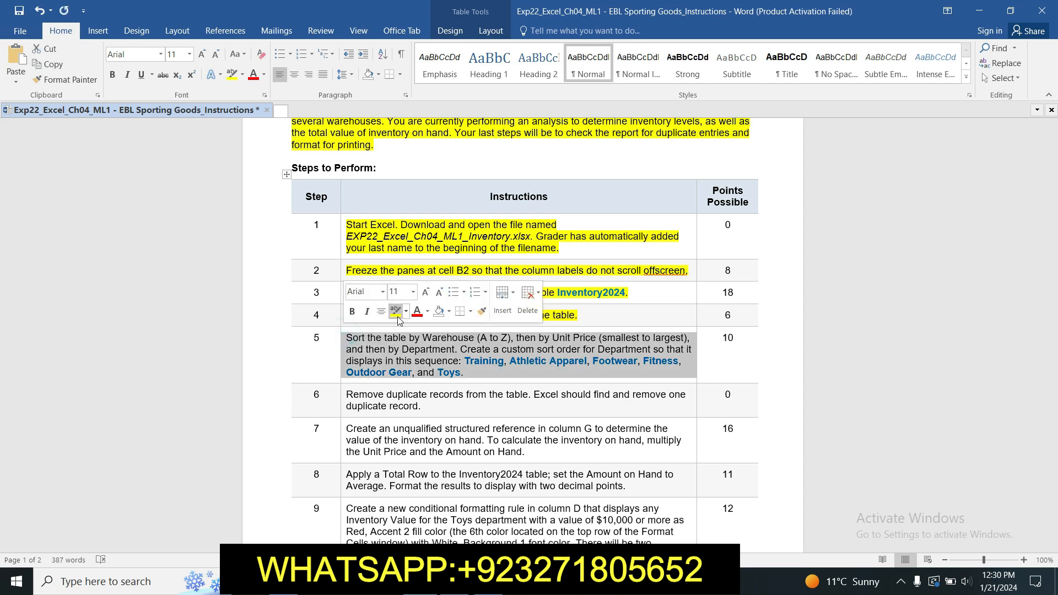
pyautogui.click(394, 316)
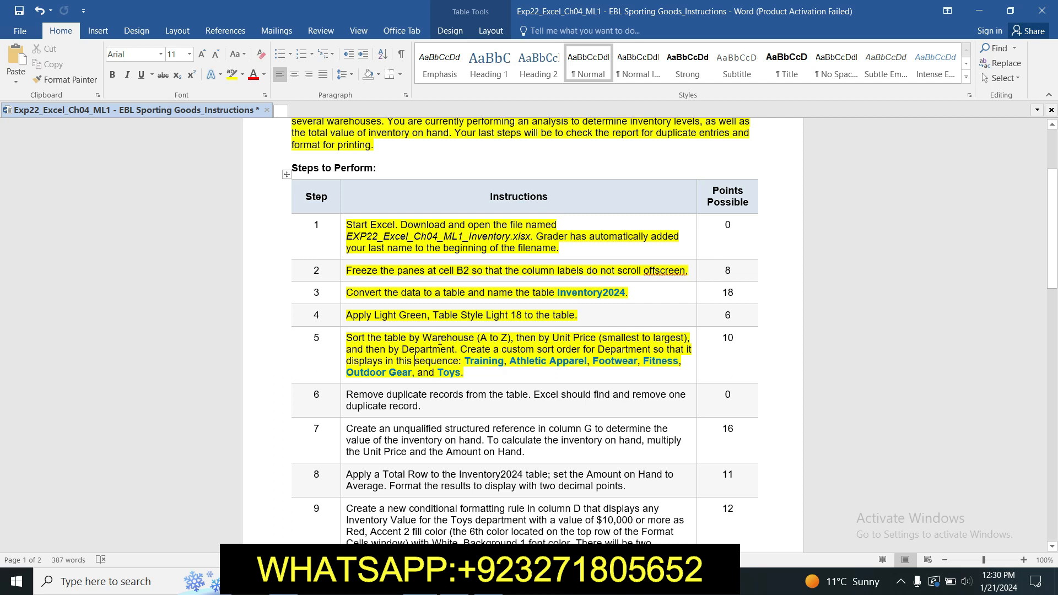
pyautogui.moveTo(348, 338); pyautogui.dragTo(517, 339)
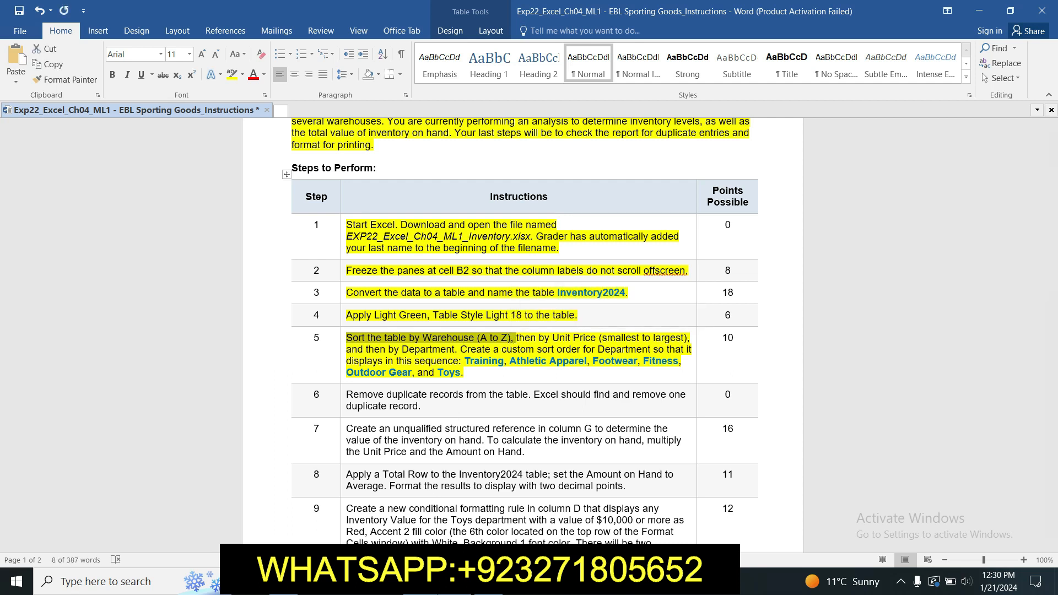
pyautogui.click(455, 582)
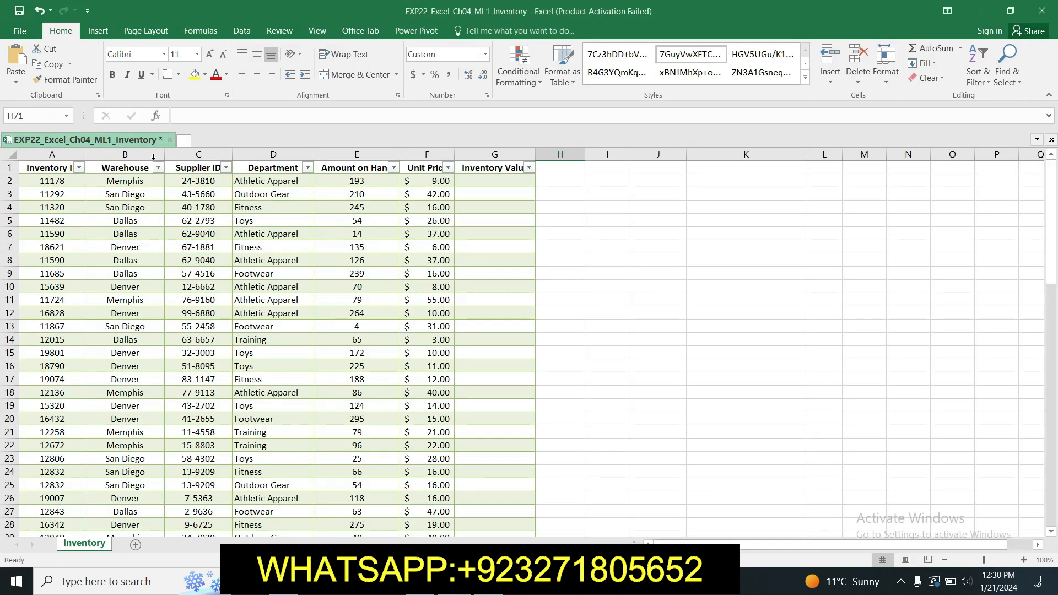
# - Sort the Inventory2024 table by the Warehouse column, A to Z
pyautogui.click(132, 169)
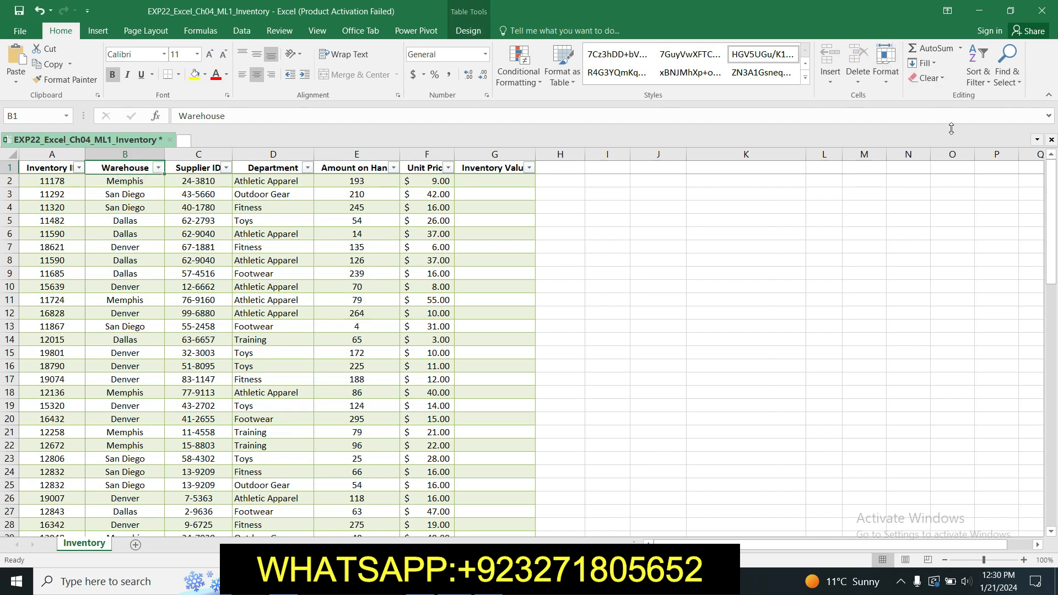
pyautogui.click(988, 84)
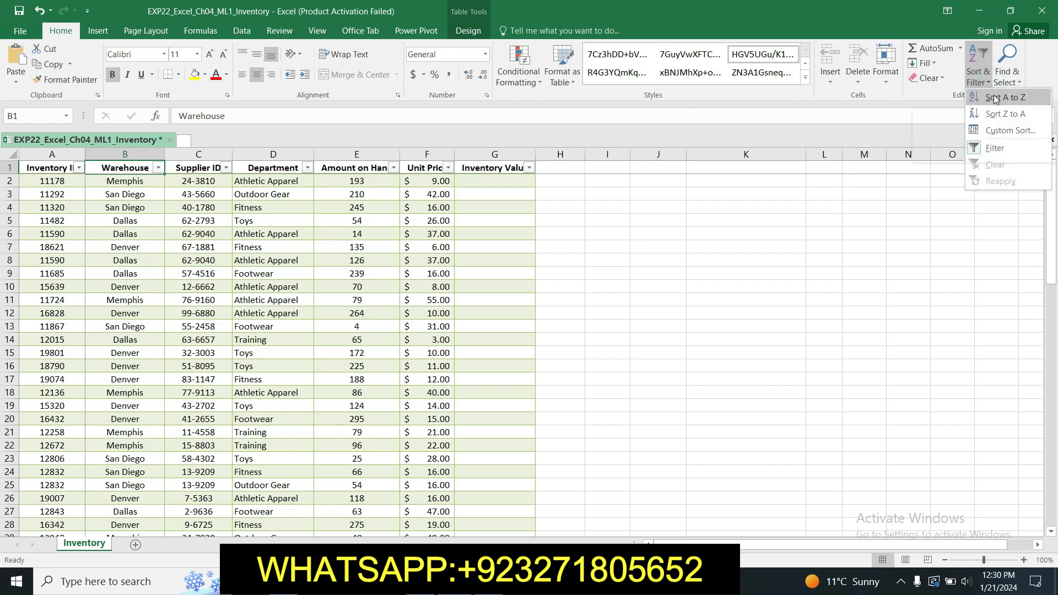
pyautogui.click(995, 99)
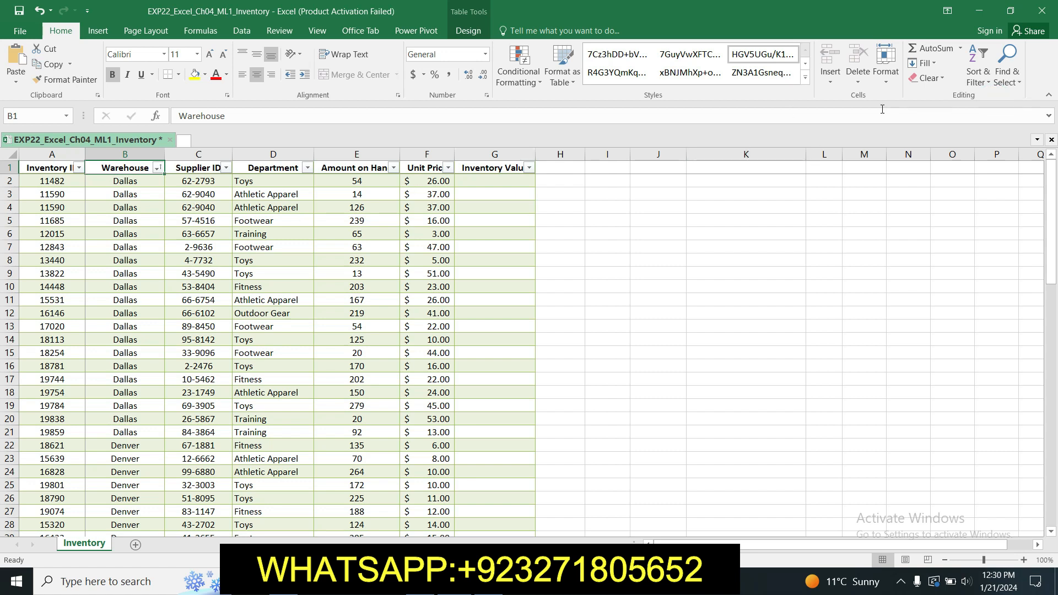
# - Confirm Warehouse A to Z as the first level in Custom Sort, then return to Word
pyautogui.click(977, 71)
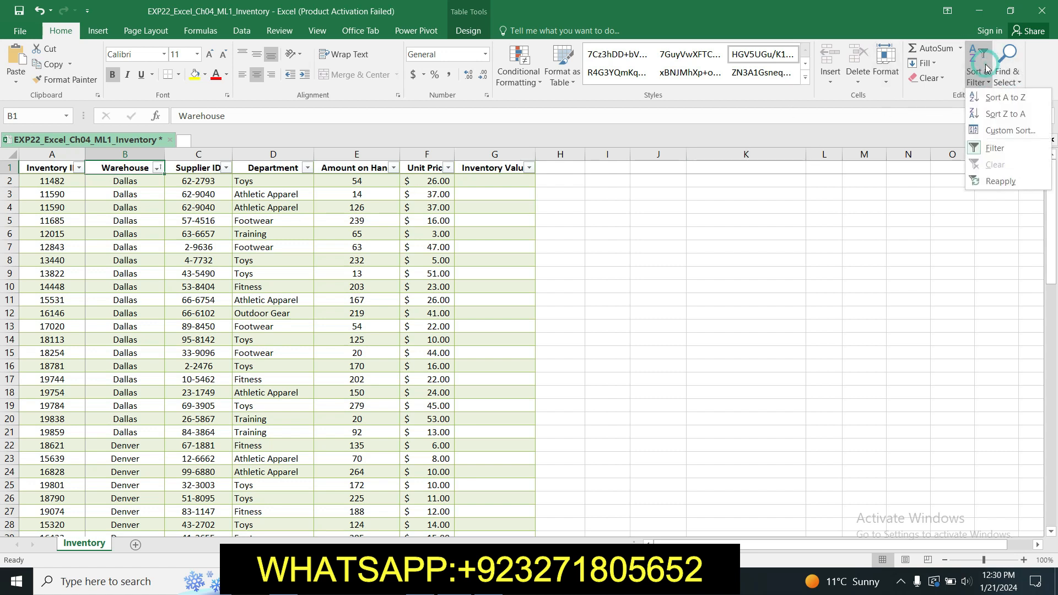
pyautogui.click(1003, 128)
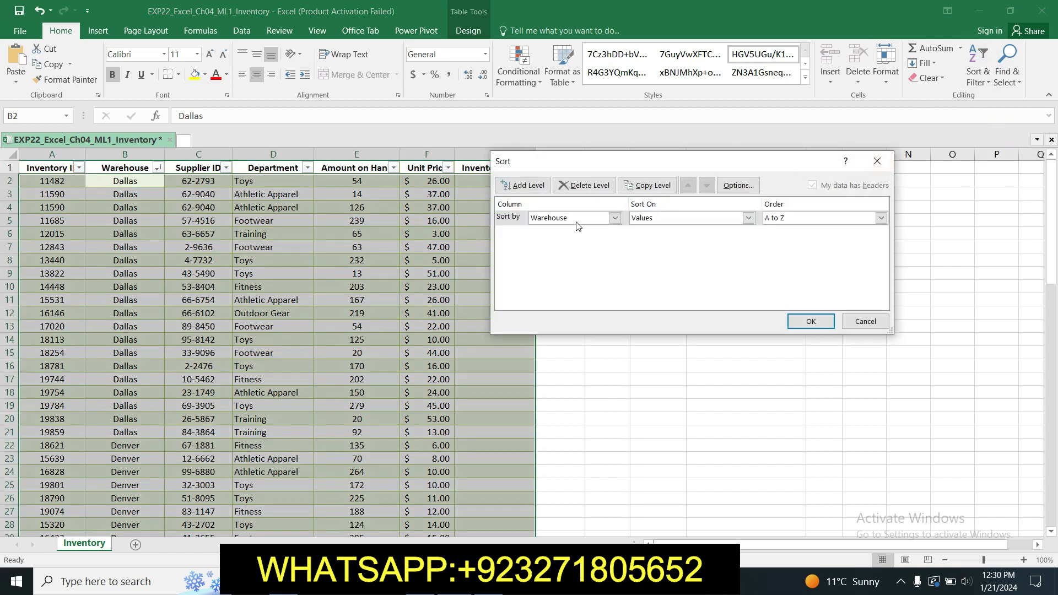
pyautogui.moveTo(729, 166); pyautogui.dragTo(670, 144)
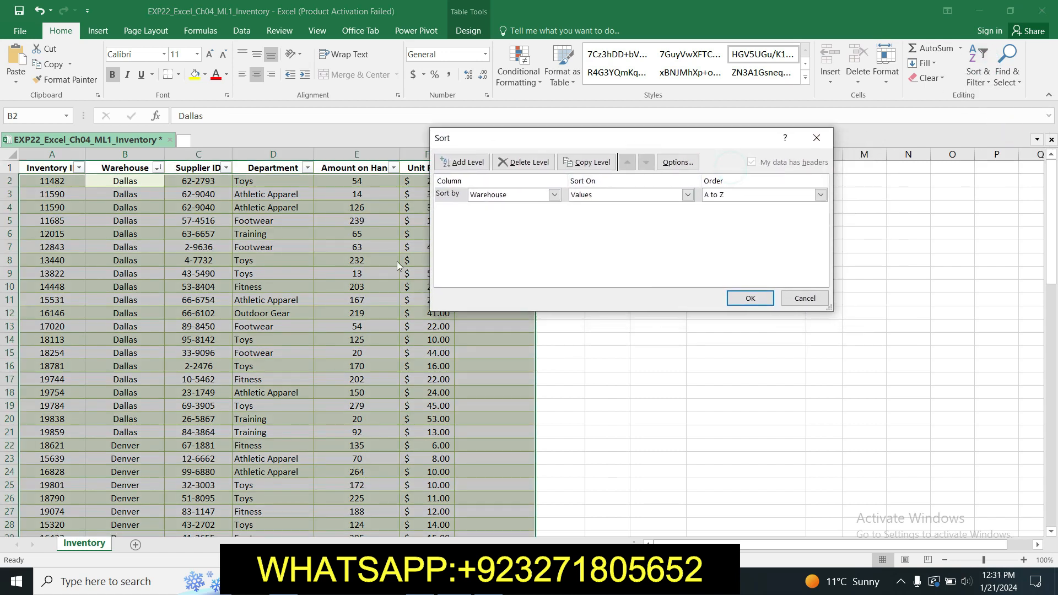
pyautogui.click(554, 195)
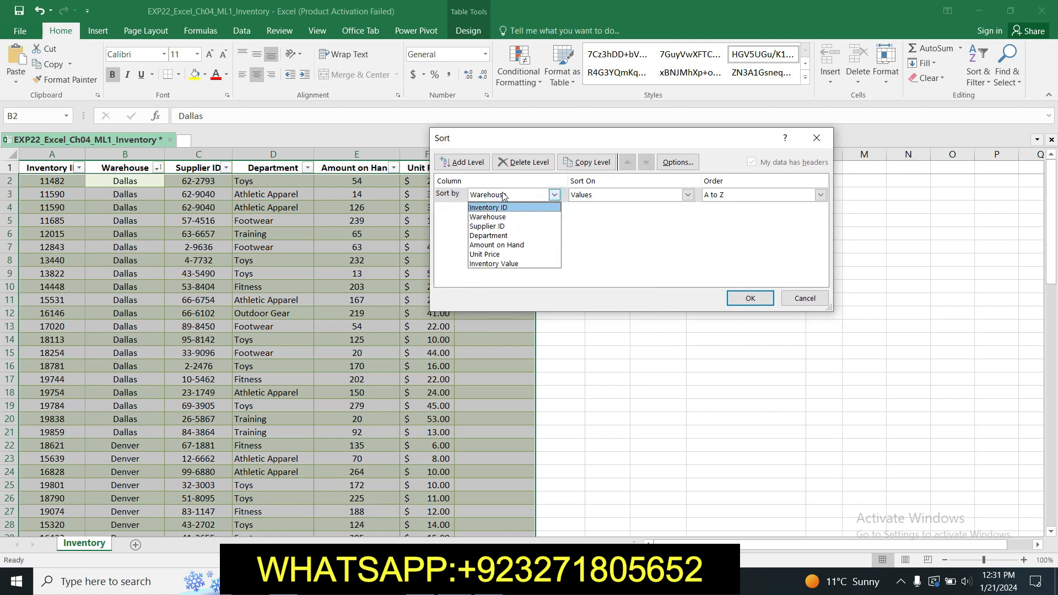
pyautogui.click(551, 195)
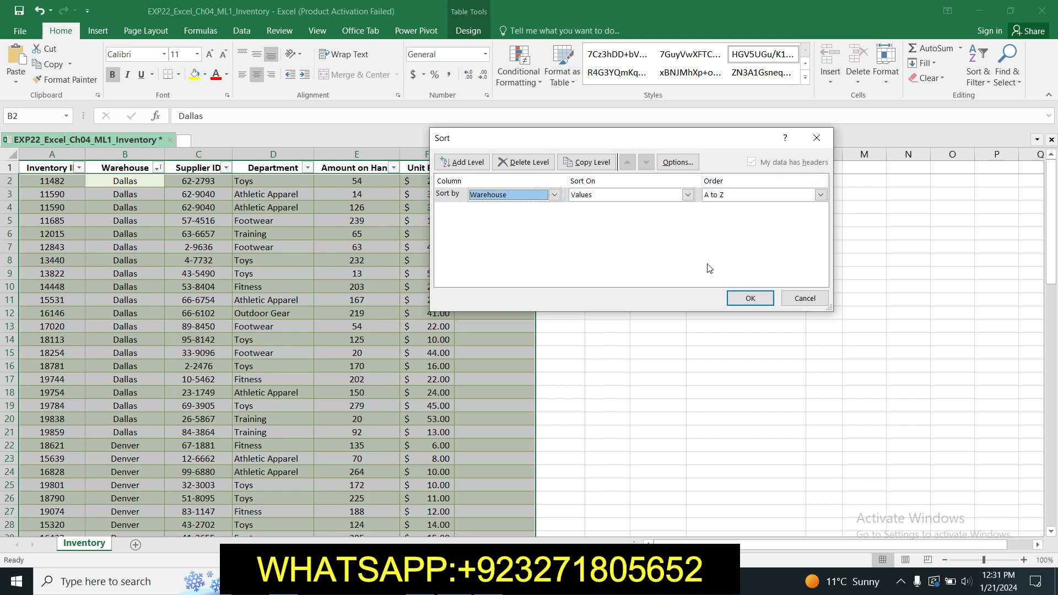
pyautogui.click(742, 294)
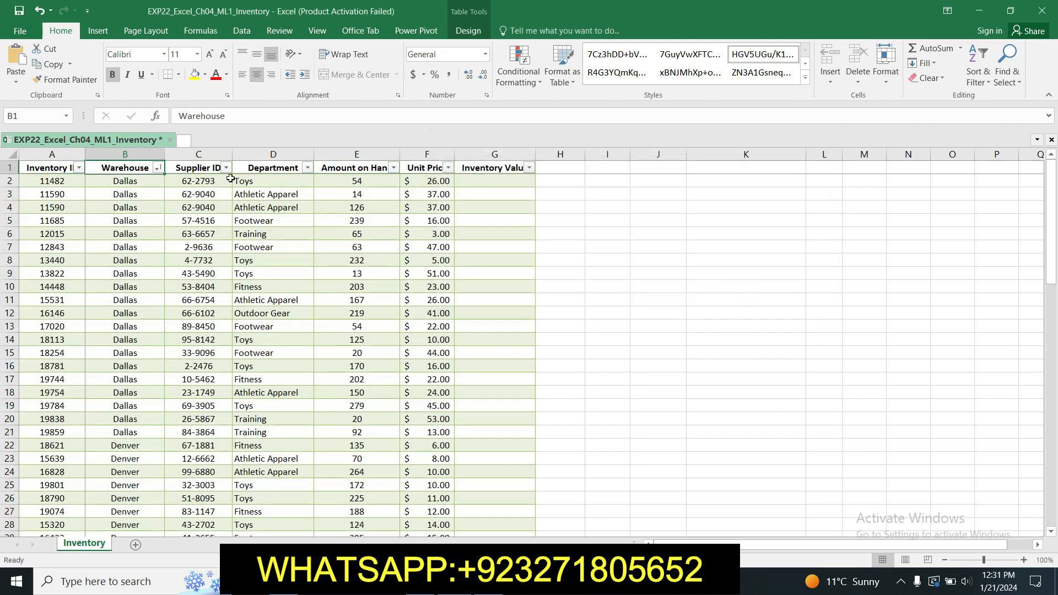
pyautogui.moveTo(1053, 183)
pyautogui.mouseDown()
pyautogui.moveTo(1053, 221)
pyautogui.moveTo(1053, 184)
pyautogui.mouseUp()
pyautogui.hotkey('alt', 'Tab')
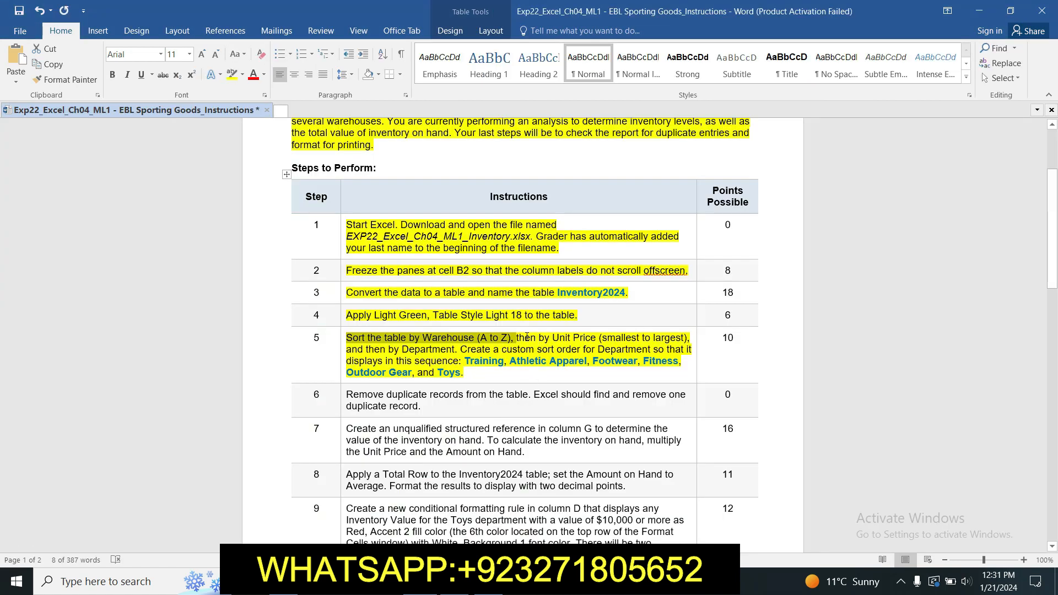
# - Add a second sort level on Unit Price, smallest to largest, below Warehouse
pyautogui.moveTo(516, 337); pyautogui.dragTo(683, 337)
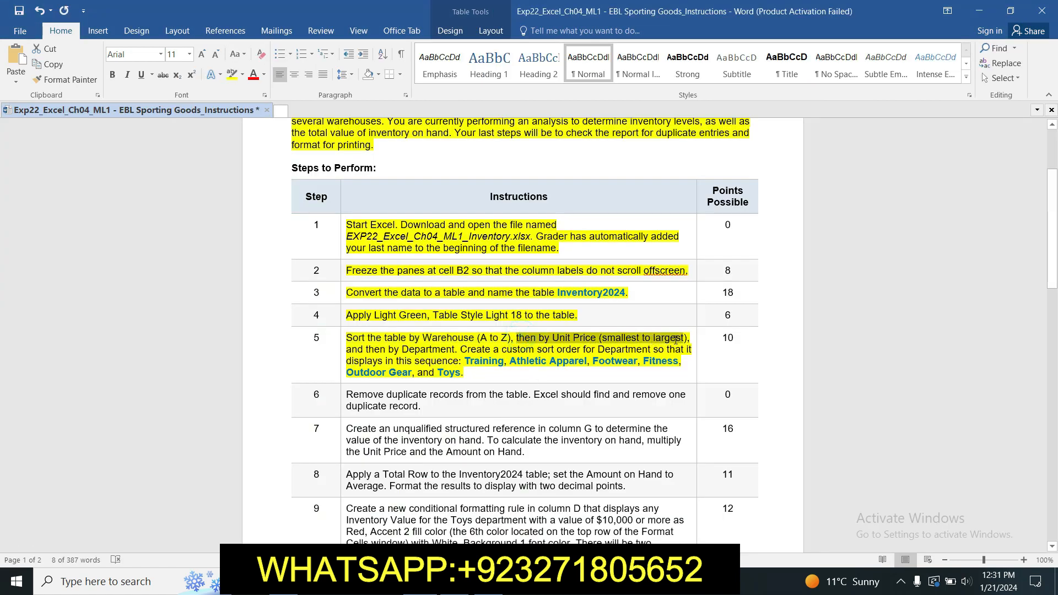
pyautogui.hotkey('alt', 'Tab')
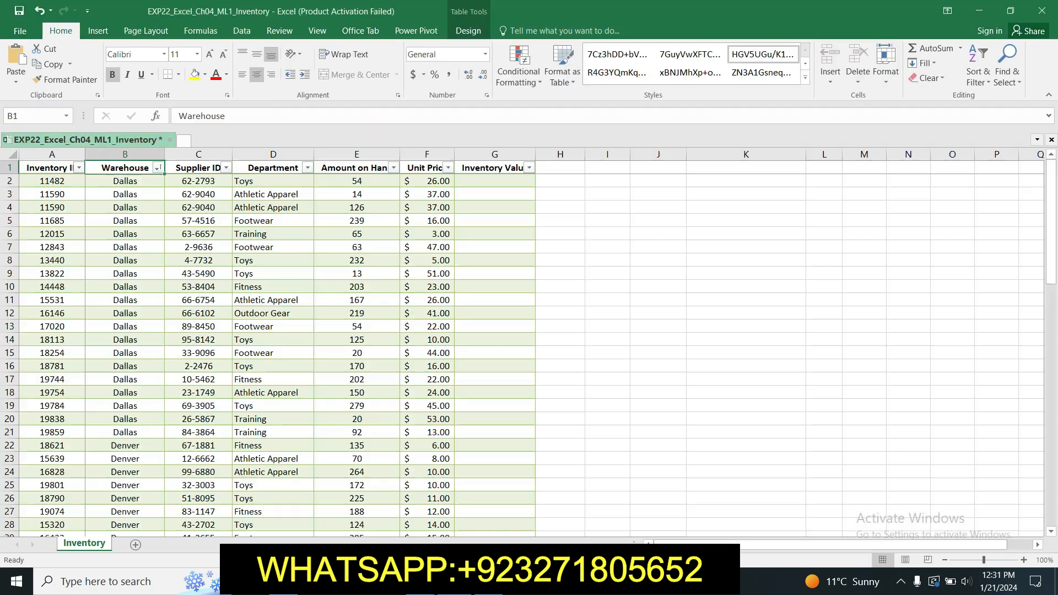
pyautogui.click(977, 69)
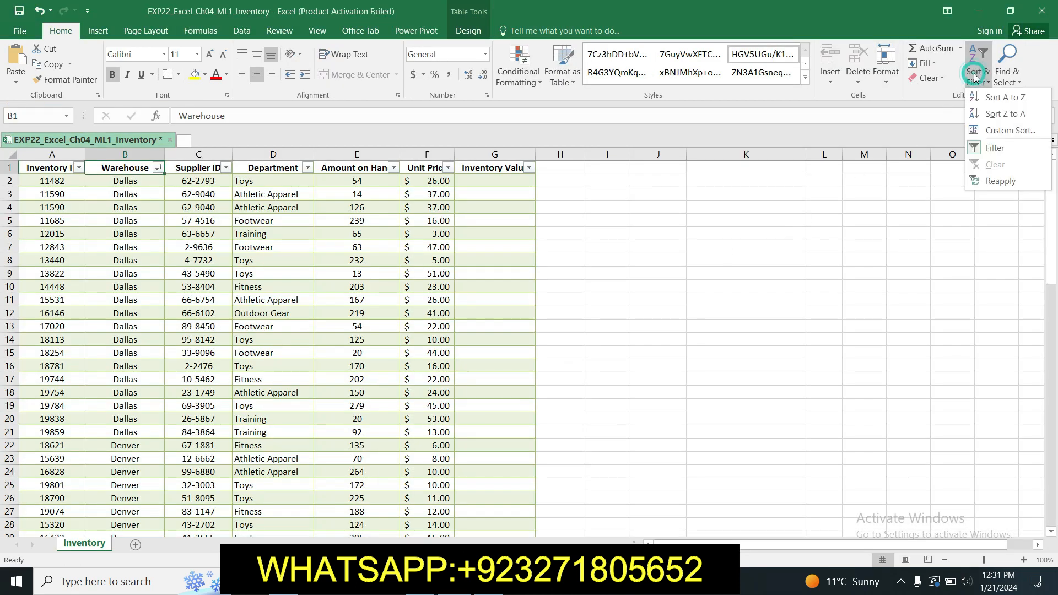
pyautogui.click(995, 130)
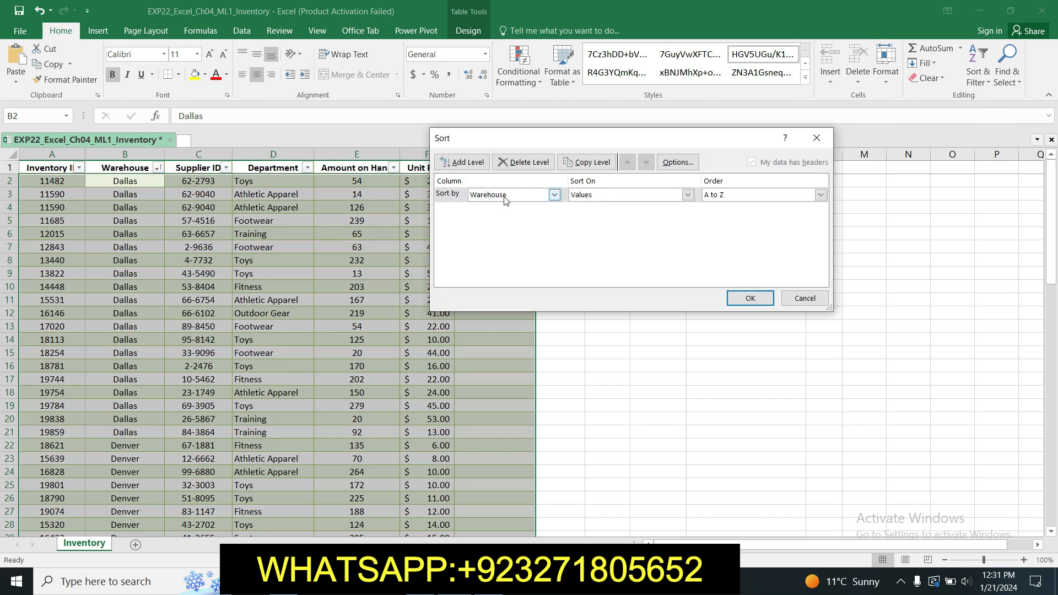
pyautogui.click(463, 163)
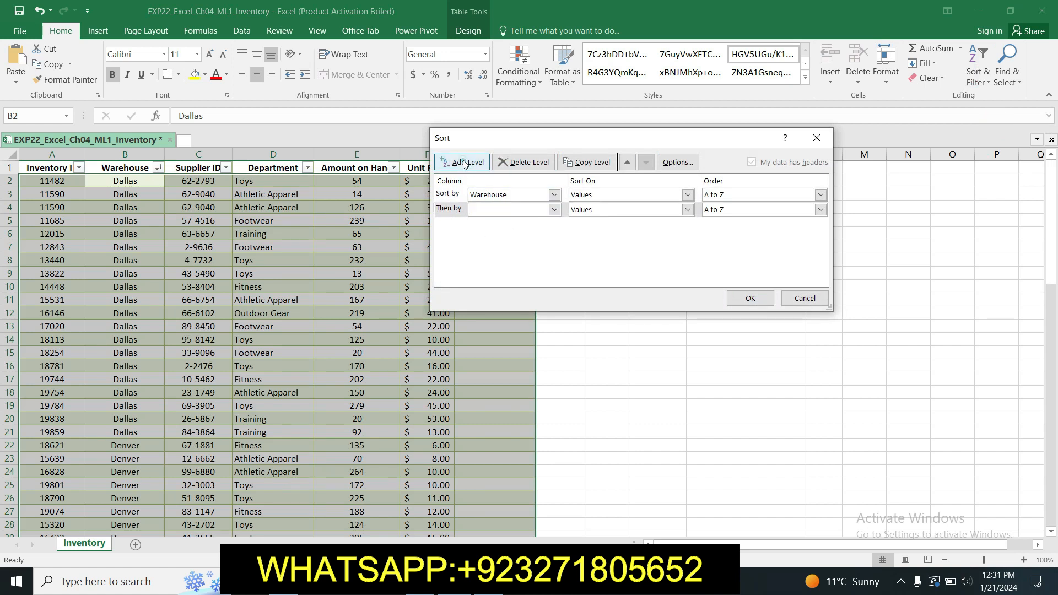
pyautogui.click(554, 211)
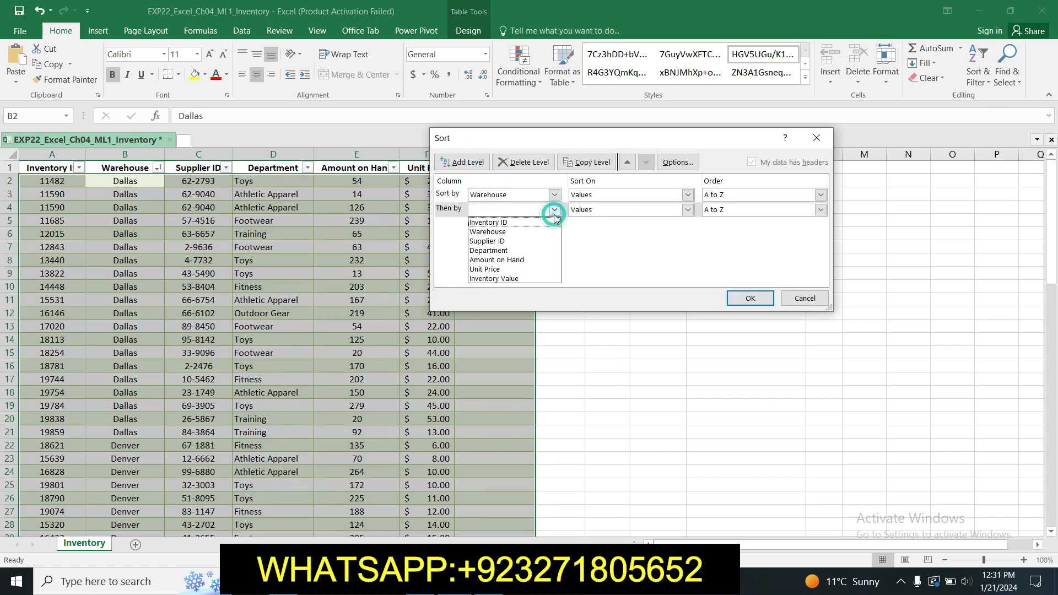
pyautogui.click(536, 268)
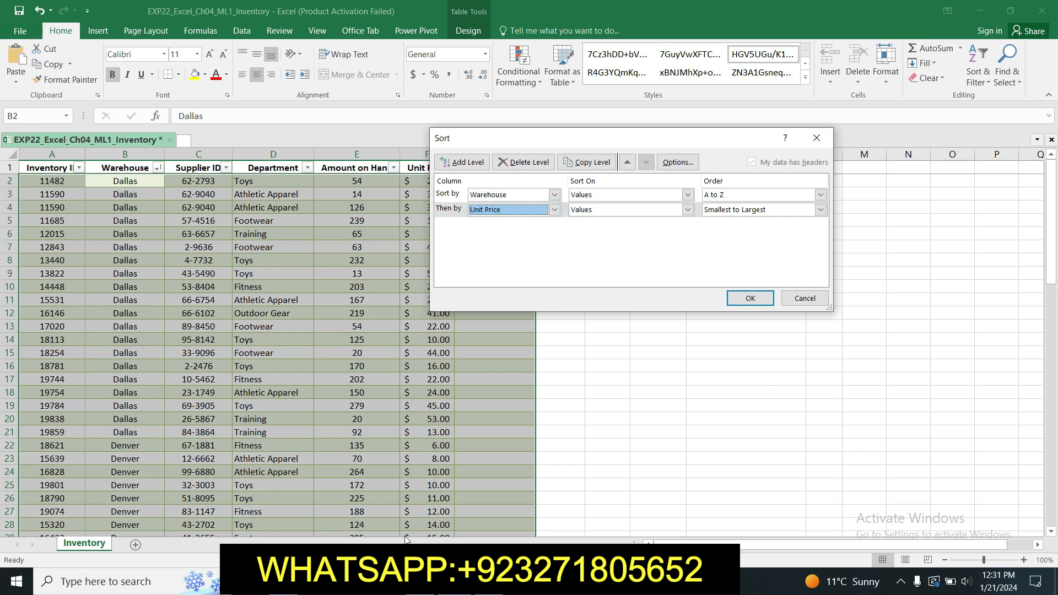
# - Check the instructions and mark the next criterion, by Department, in step 5
pyautogui.hotkey('alt', 'Tab')
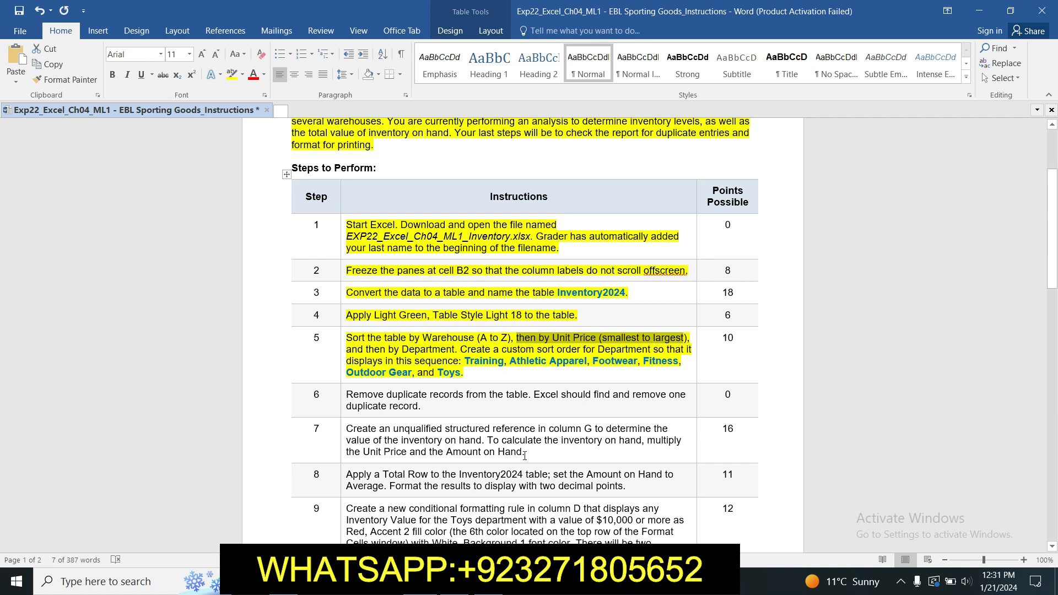
pyautogui.hotkey('alt', 'Tab')
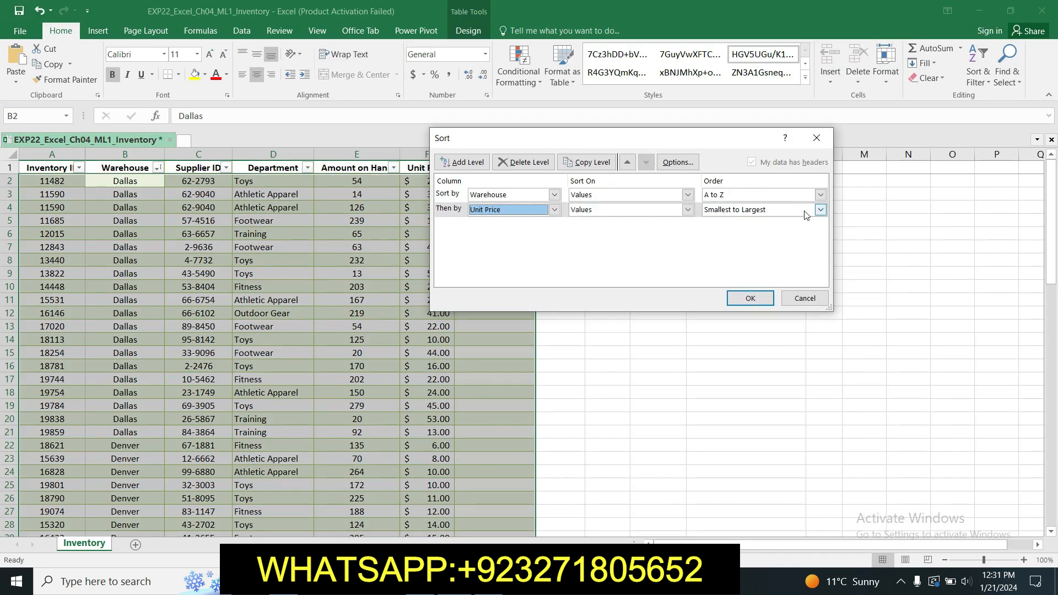
pyautogui.hotkey('alt', 'Tab')
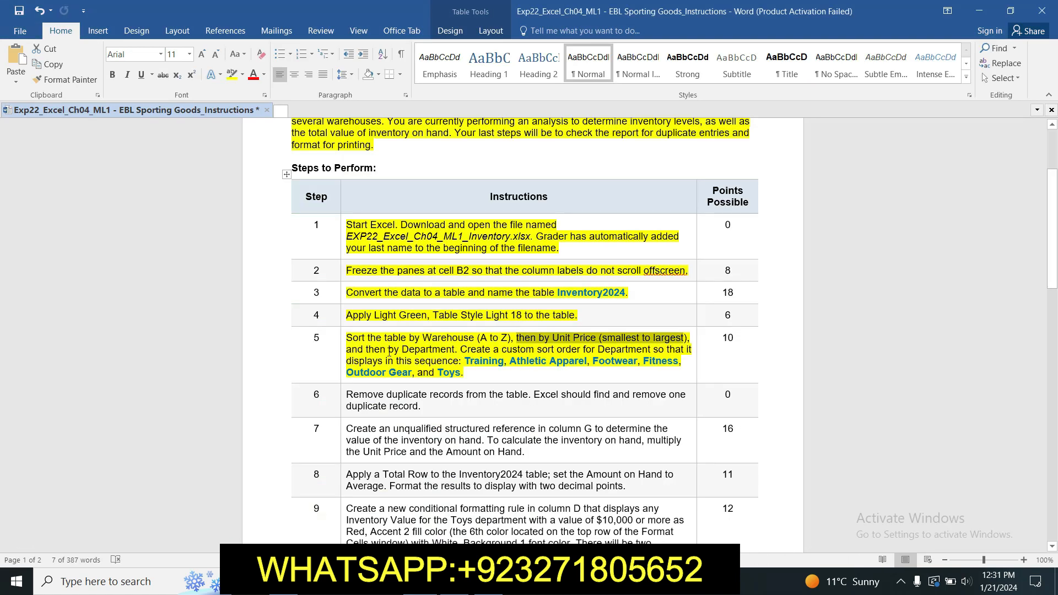
pyautogui.moveTo(388, 351); pyautogui.dragTo(454, 352)
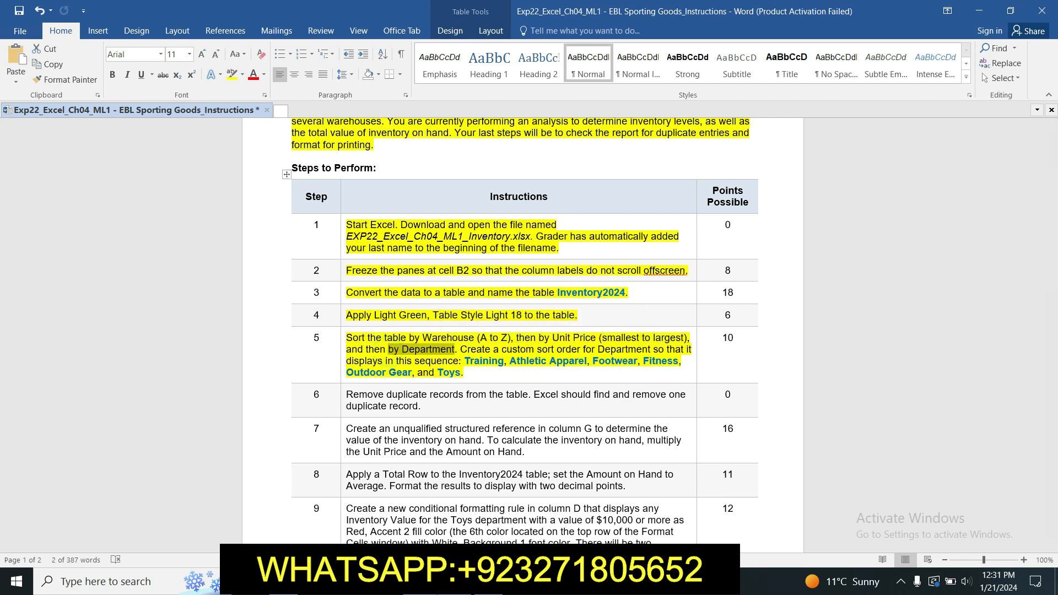
# - Add a Department level under Warehouse and Unit Price, and copy step 5's department sequence
pyautogui.hotkey('alt', 'Tab')
pyautogui.click(476, 163)
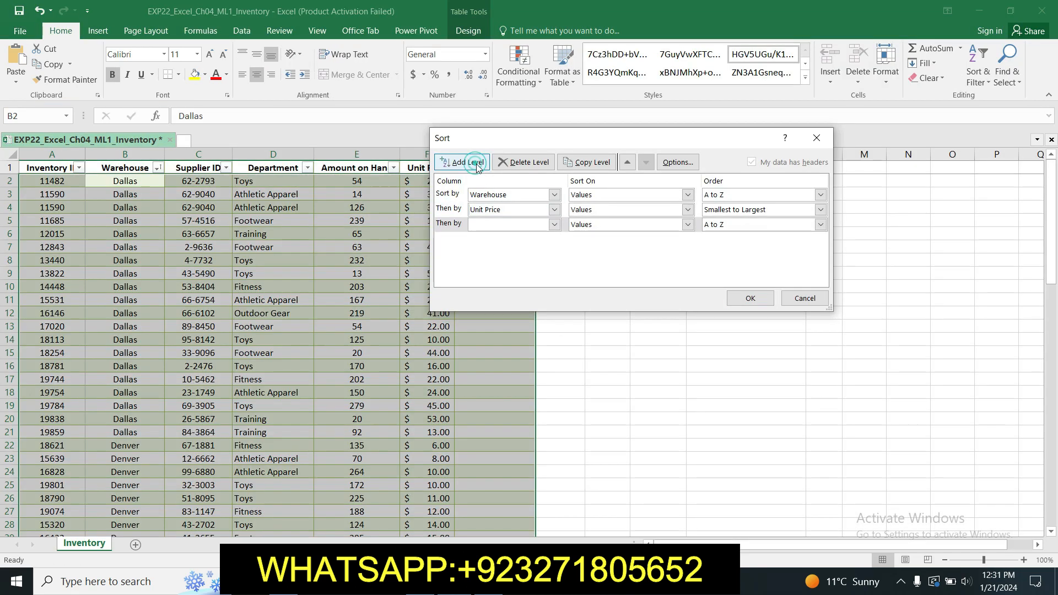
pyautogui.click(554, 224)
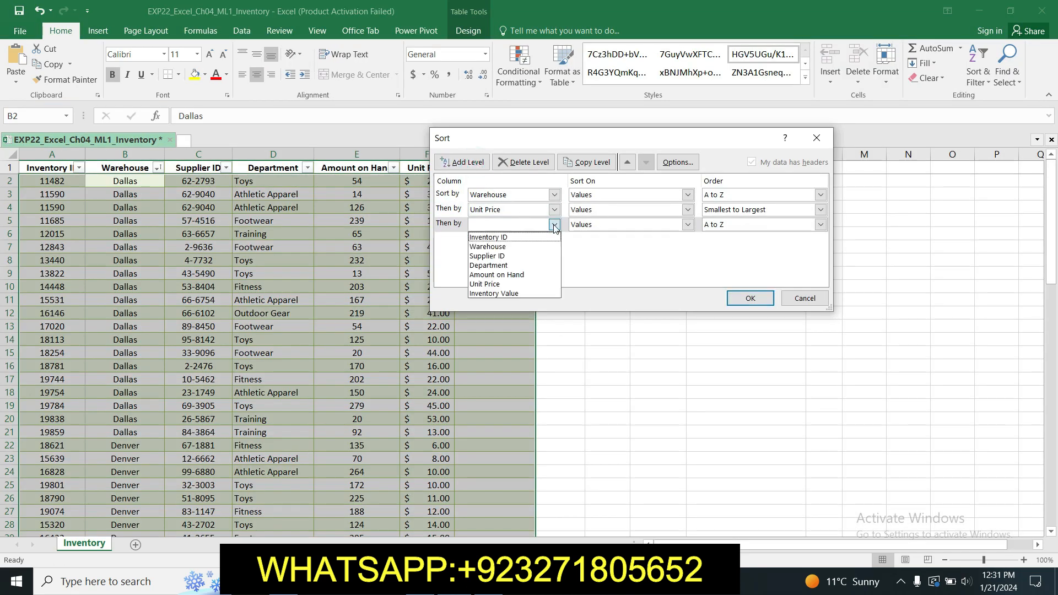
pyautogui.click(529, 266)
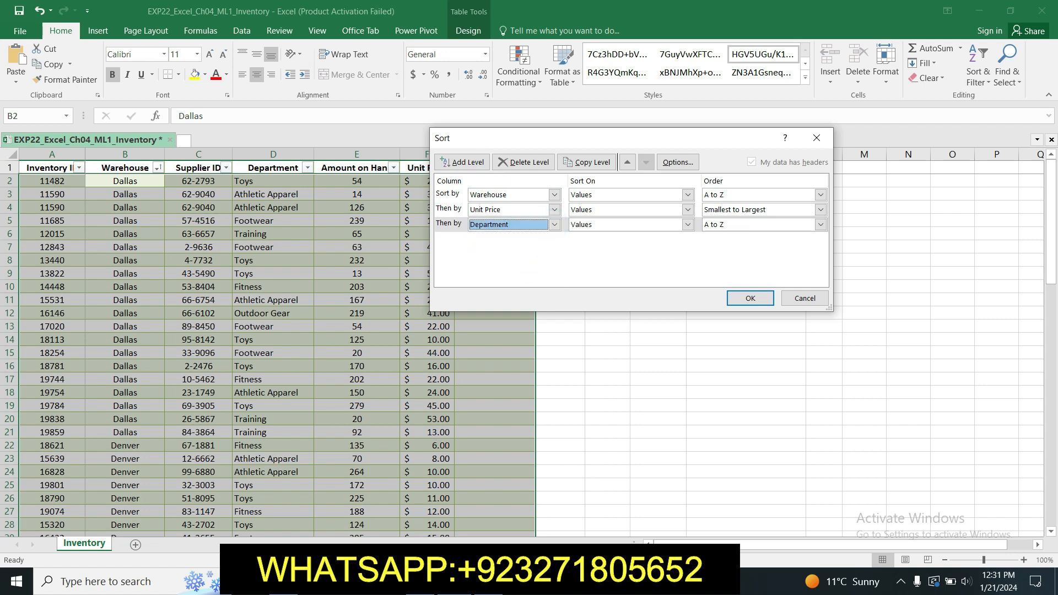
pyautogui.hotkey('alt', 'Tab')
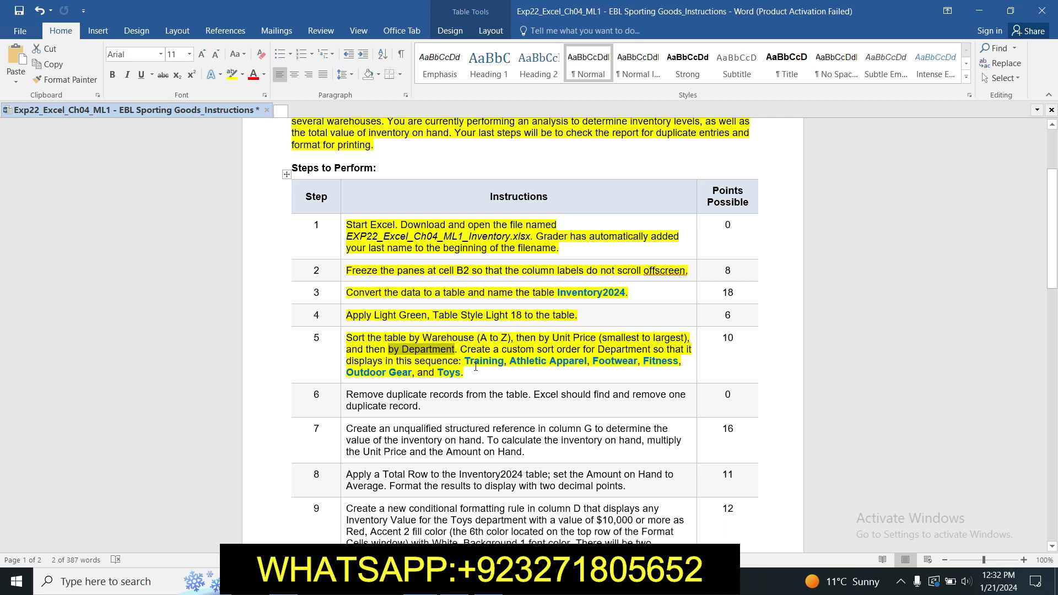
pyautogui.moveTo(465, 361); pyautogui.dragTo(479, 371)
pyautogui.hotkey('ctrl', 'c')
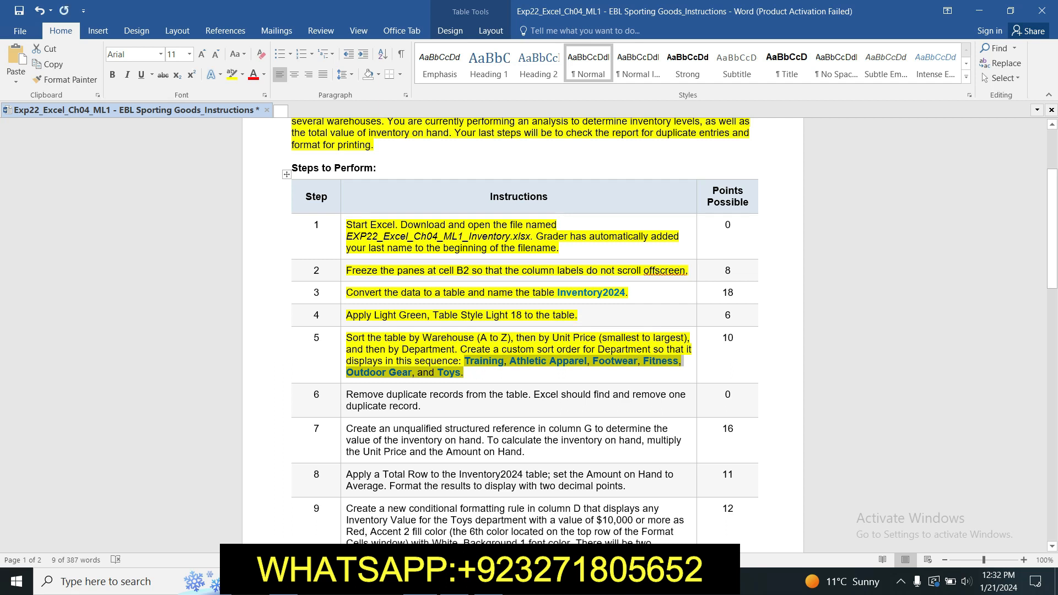
pyautogui.hotkey('alt', 'Tab')
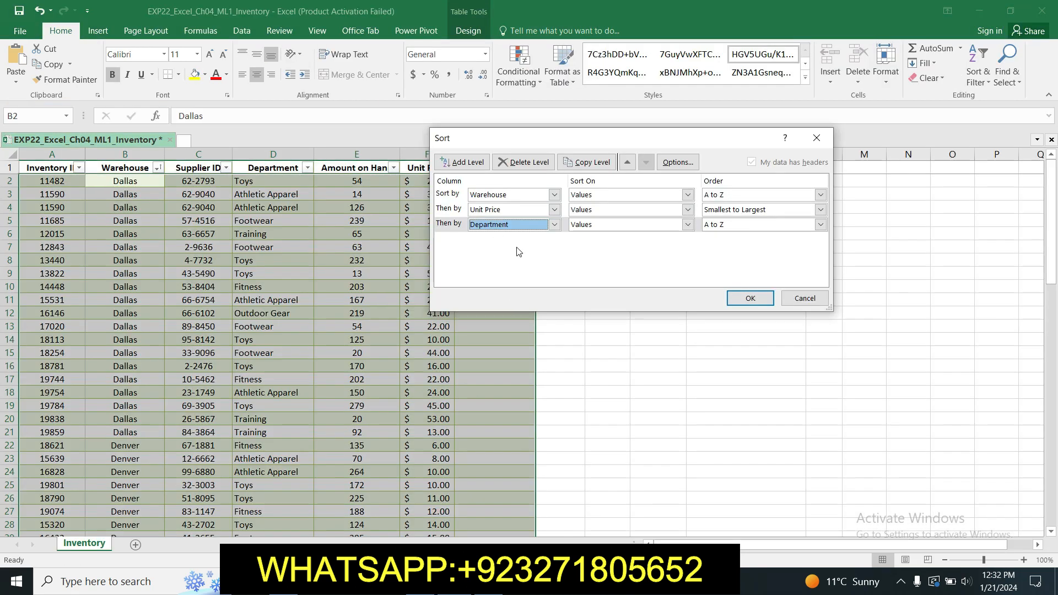
# - Order Department by a custom list (Training, Athletic Apparel, Footwear, Fitness, Outdoor Gear, Toys) and apply the sort
pyautogui.click(820, 224)
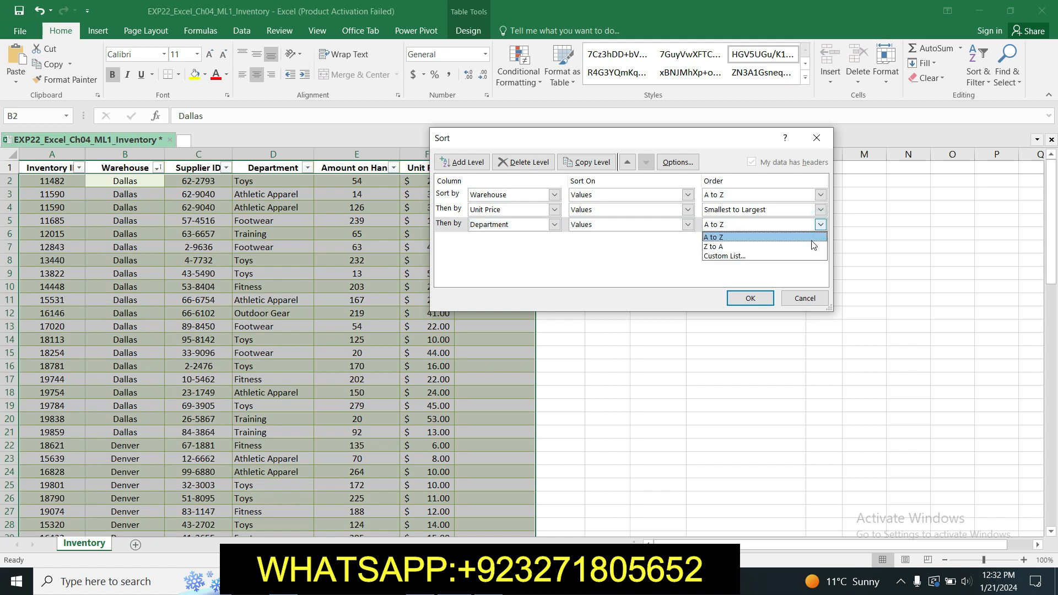
pyautogui.click(810, 257)
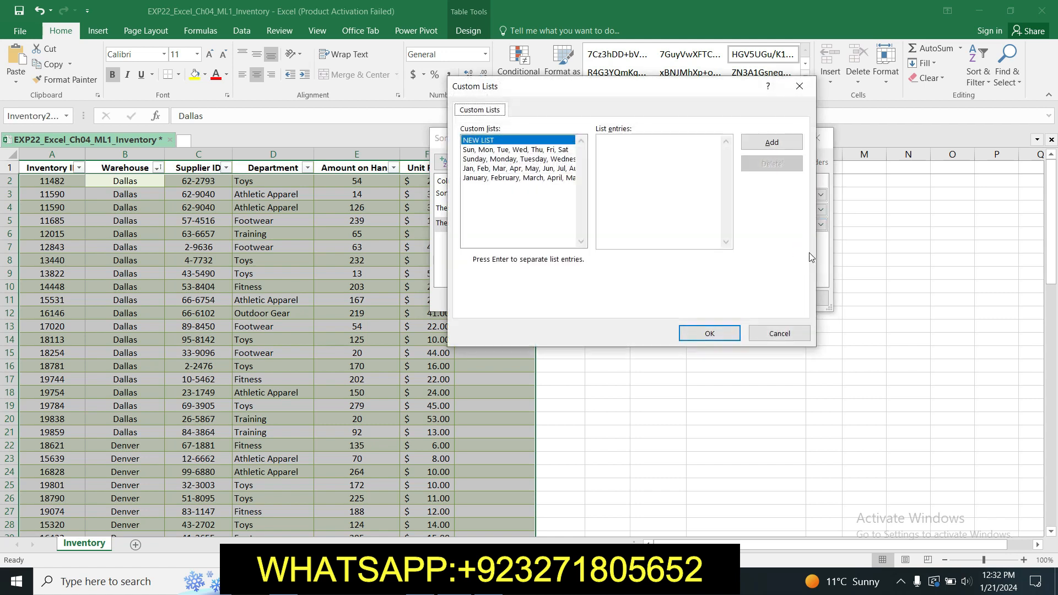
pyautogui.click(607, 143)
pyautogui.hotkey('ctrl', 'v')
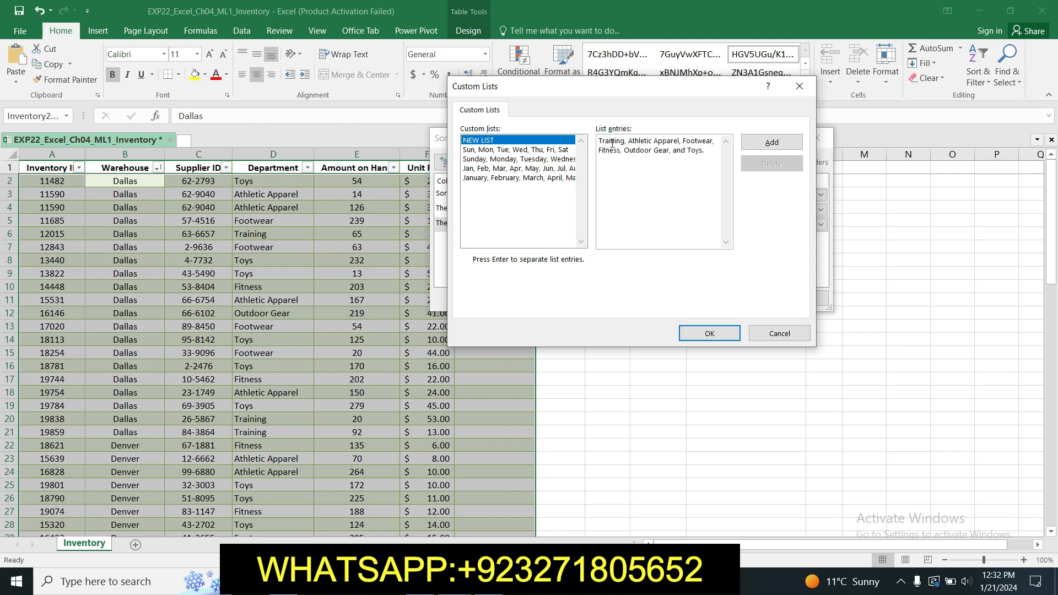
pyautogui.click(789, 144)
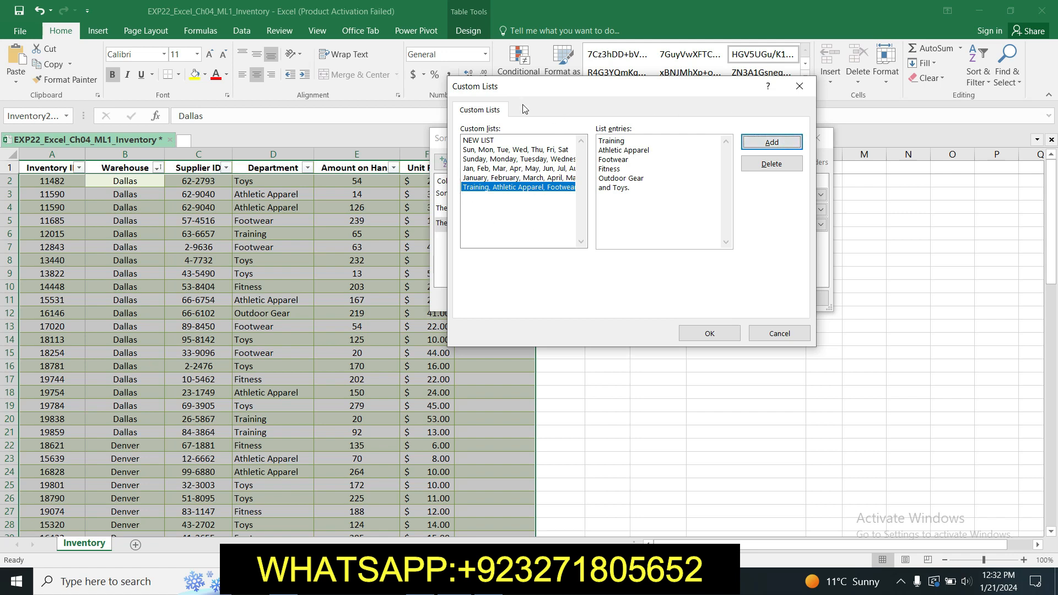
pyautogui.click(694, 333)
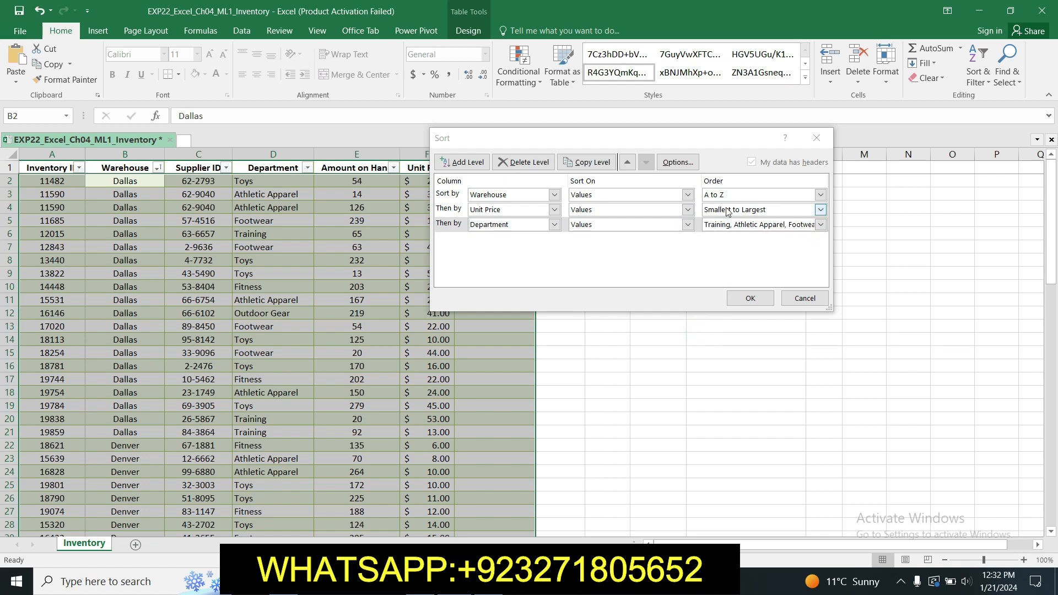
pyautogui.click(750, 298)
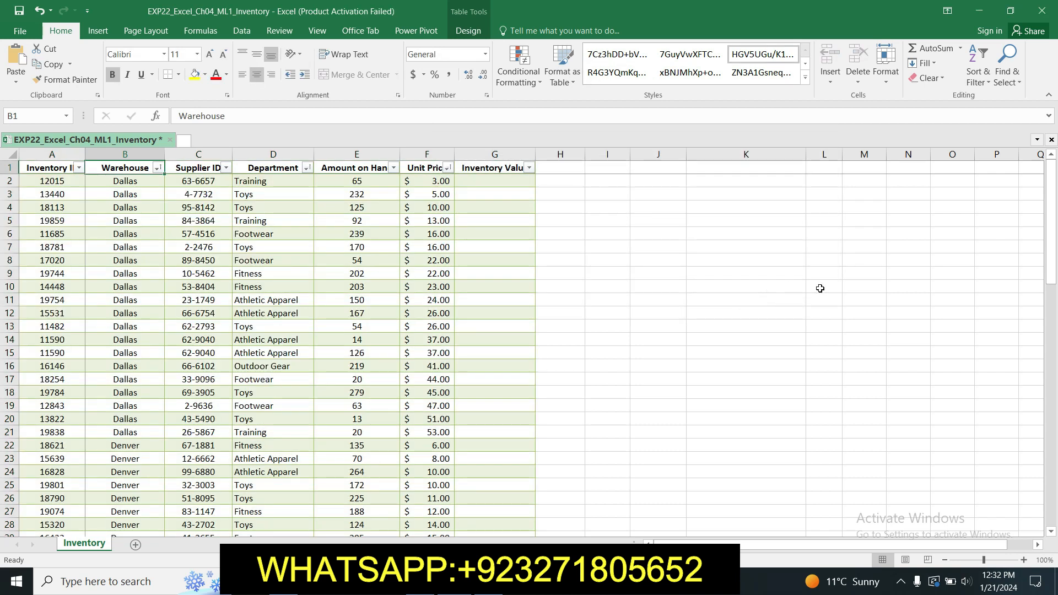
# - Mark step 6's Remove Duplicates instruction with yellow highlighting, then go back to Excel
pyautogui.moveTo(1055, 208)
pyautogui.mouseDown()
pyautogui.moveTo(1054, 443)
pyautogui.moveTo(1055, 223)
pyautogui.mouseUp()
pyautogui.hotkey('alt', 'Tab')
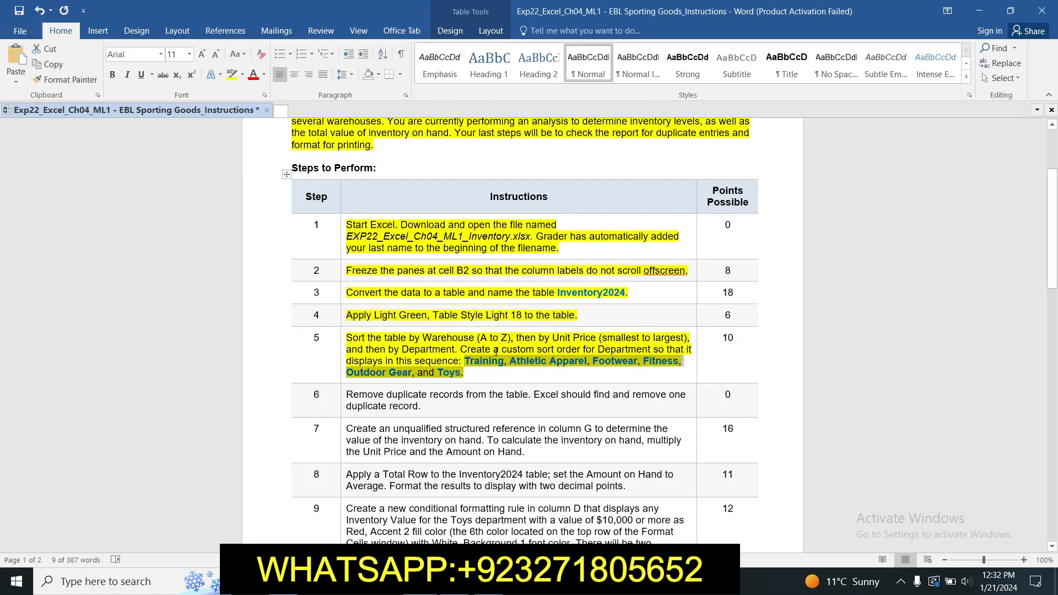
pyautogui.click(493, 375)
pyautogui.click(342, 394)
pyautogui.click(395, 371)
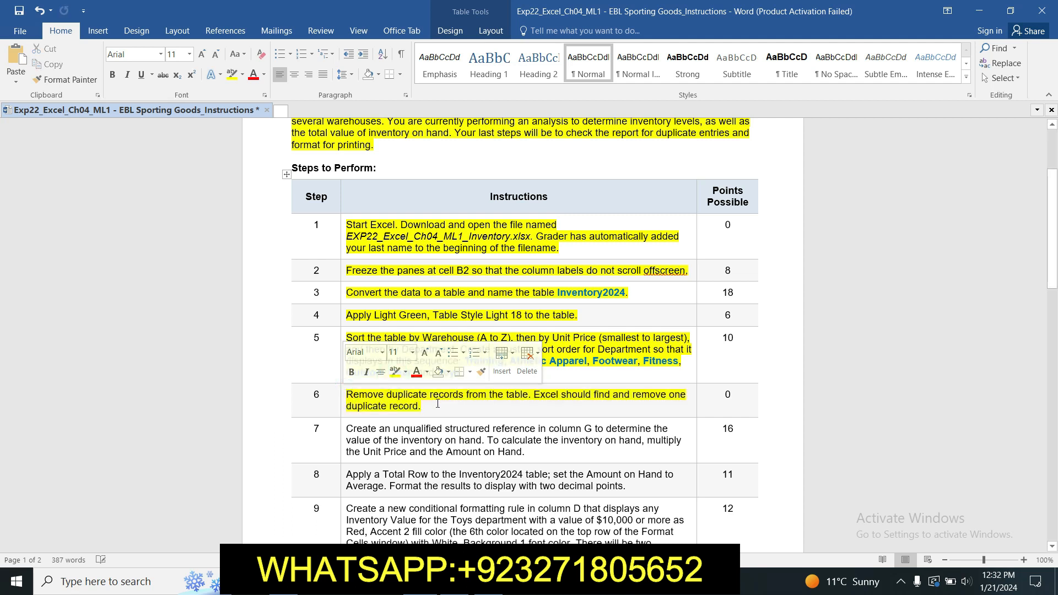
pyautogui.click(436, 404)
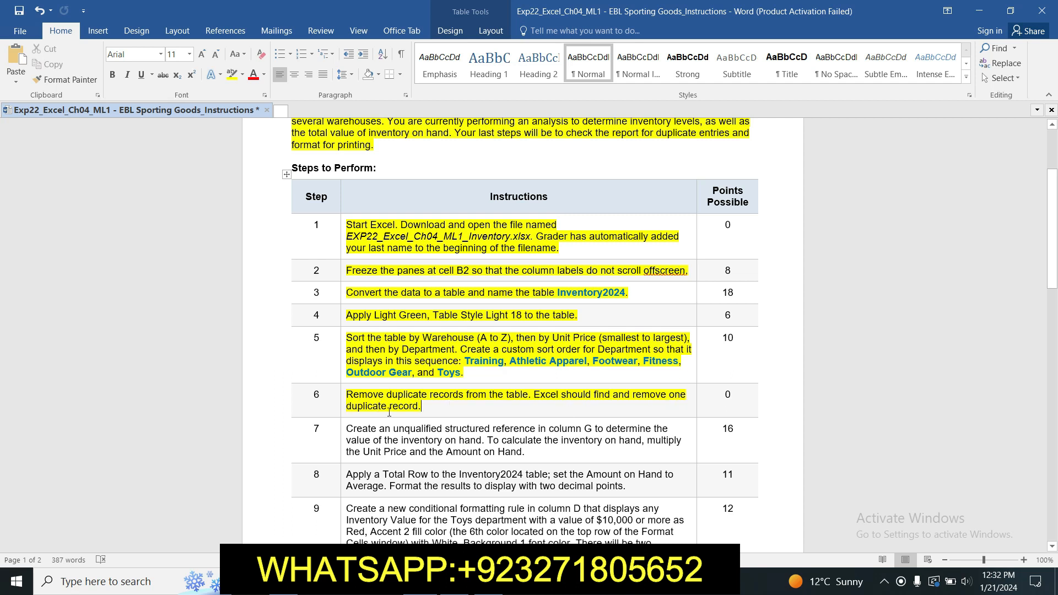
pyautogui.moveTo(1045, 229); pyautogui.dragTo(1051, 256)
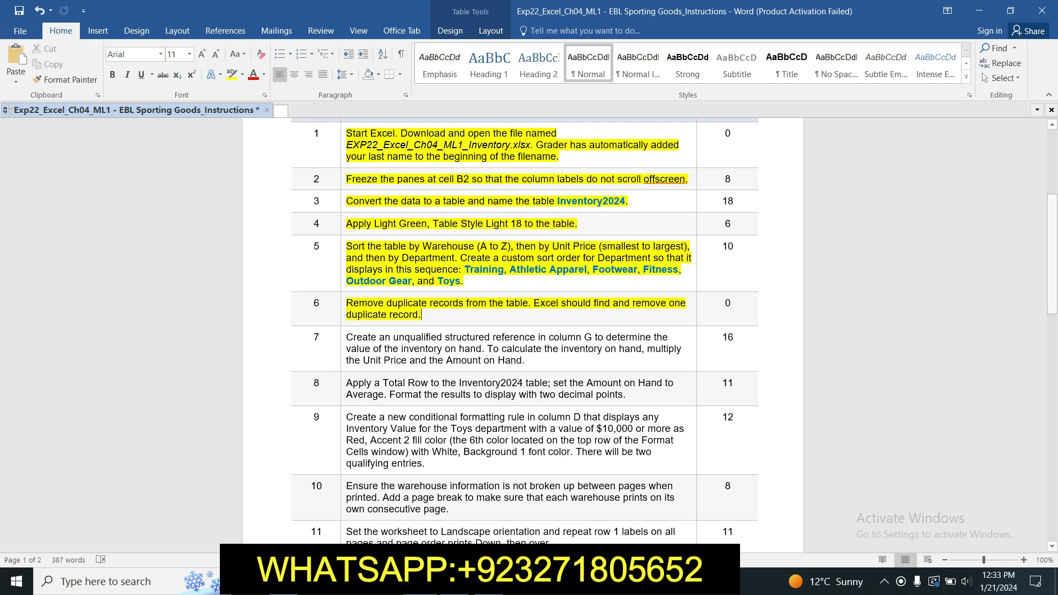
pyautogui.hotkey('alt', 'Tab')
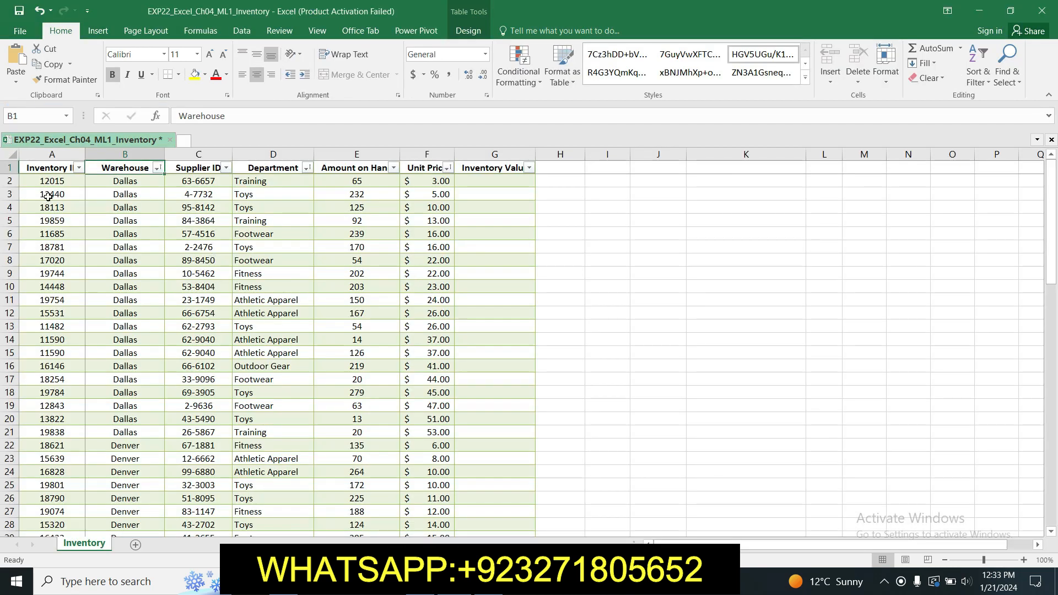
# - Run Remove Duplicates on table A1:G80 comparing all columns, dropping one duplicate row
pyautogui.click(37, 170)
pyautogui.moveTo(38, 170); pyautogui.dragTo(533, 517)
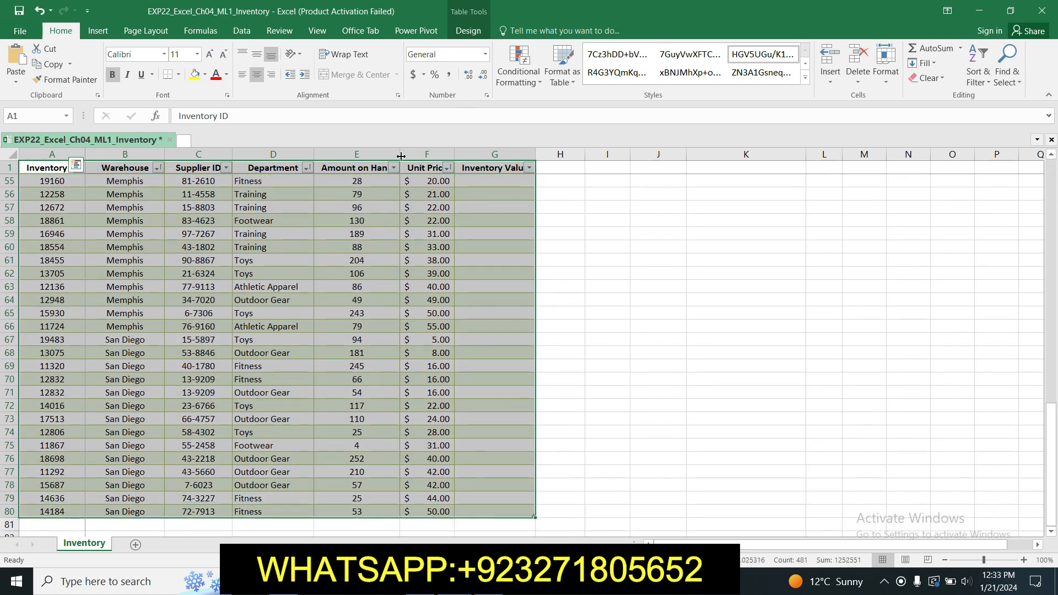
pyautogui.click(473, 32)
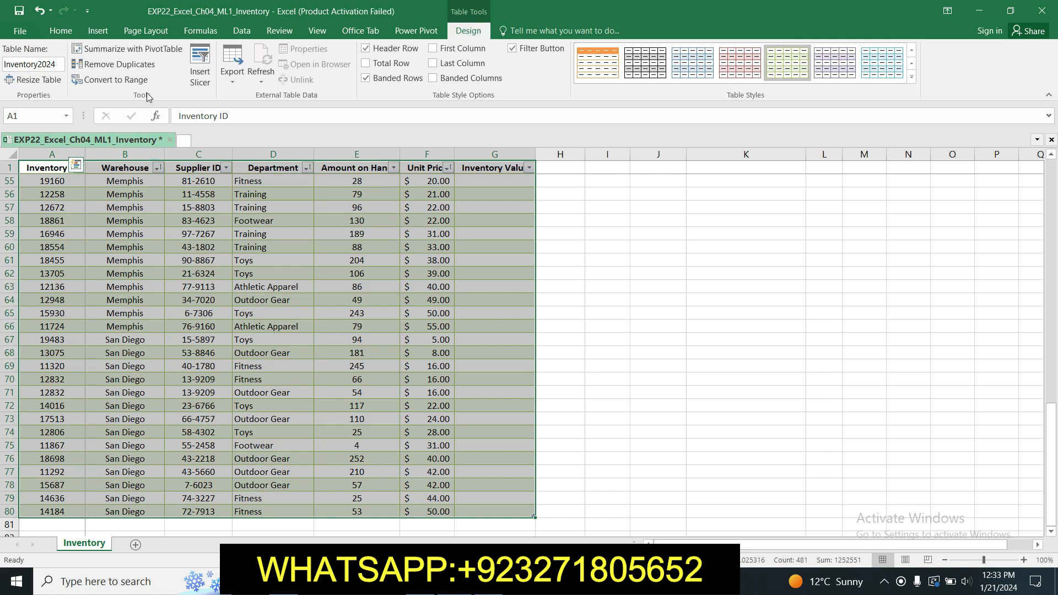
pyautogui.click(117, 65)
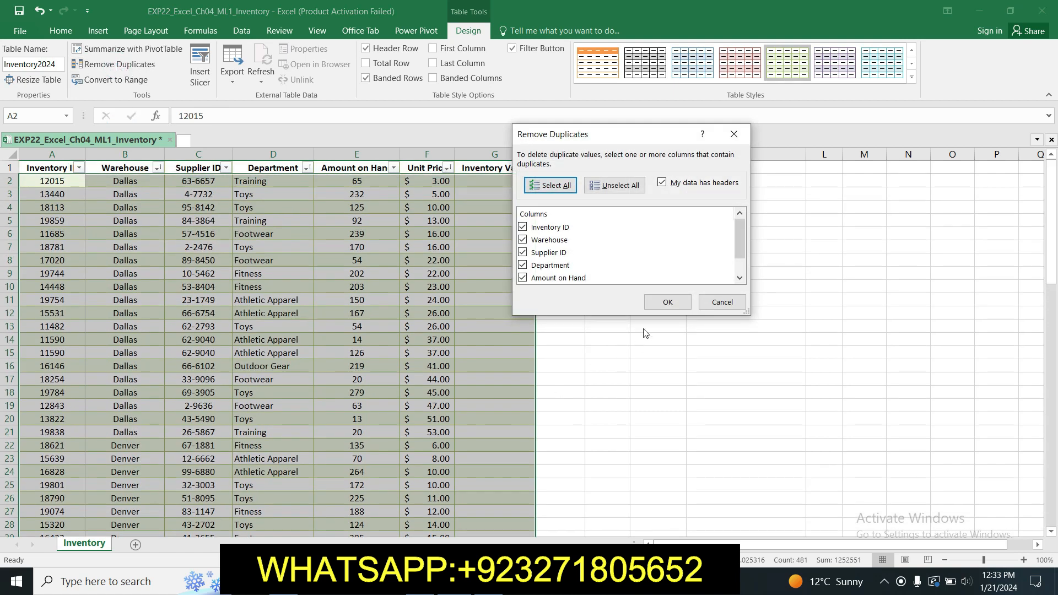
pyautogui.click(664, 304)
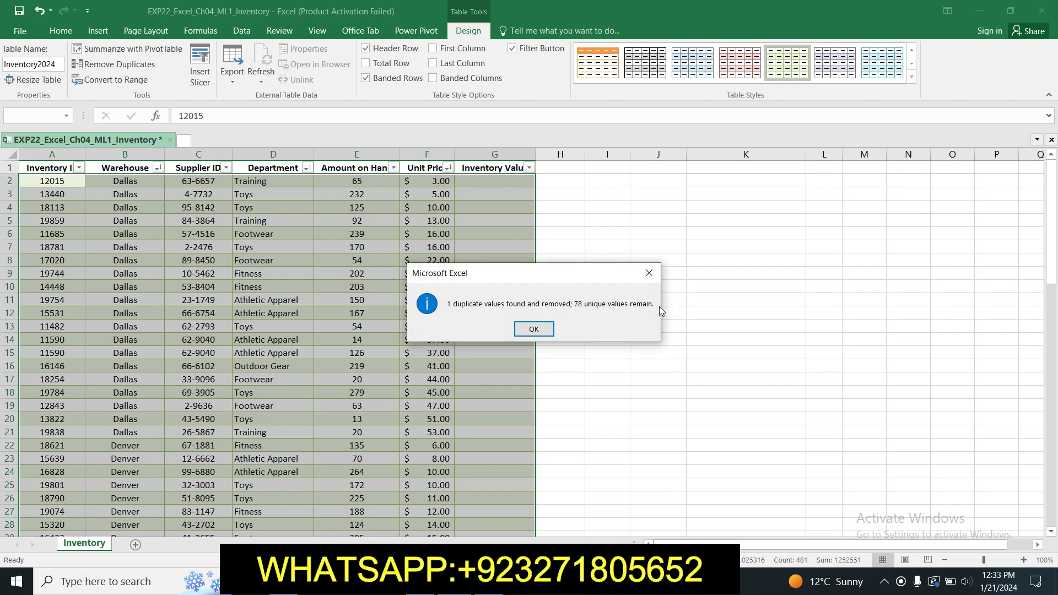
pyautogui.click(540, 329)
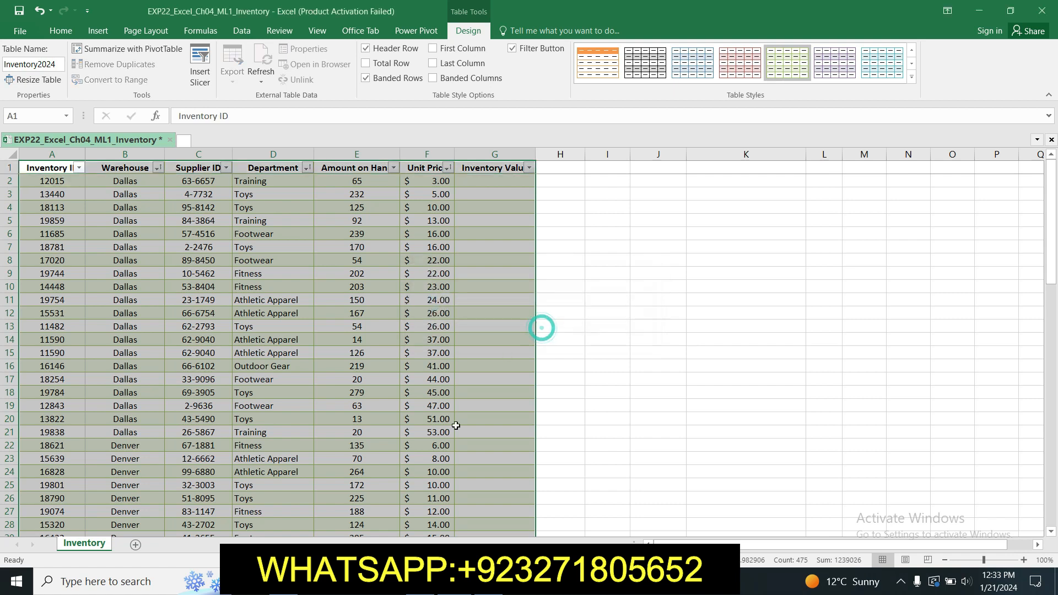
pyautogui.hotkey('alt', 'Tab')
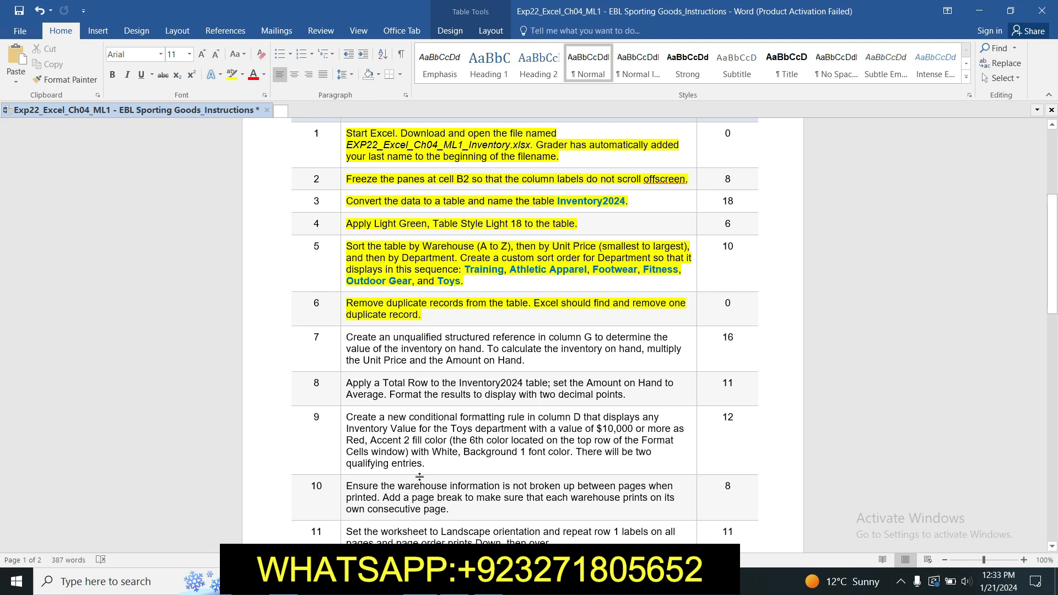
# - Highlight step 7's column G structured-reference instruction in yellow
pyautogui.hotkey('alt', 'Tab')
pyautogui.hotkey('ctrl', 'a')
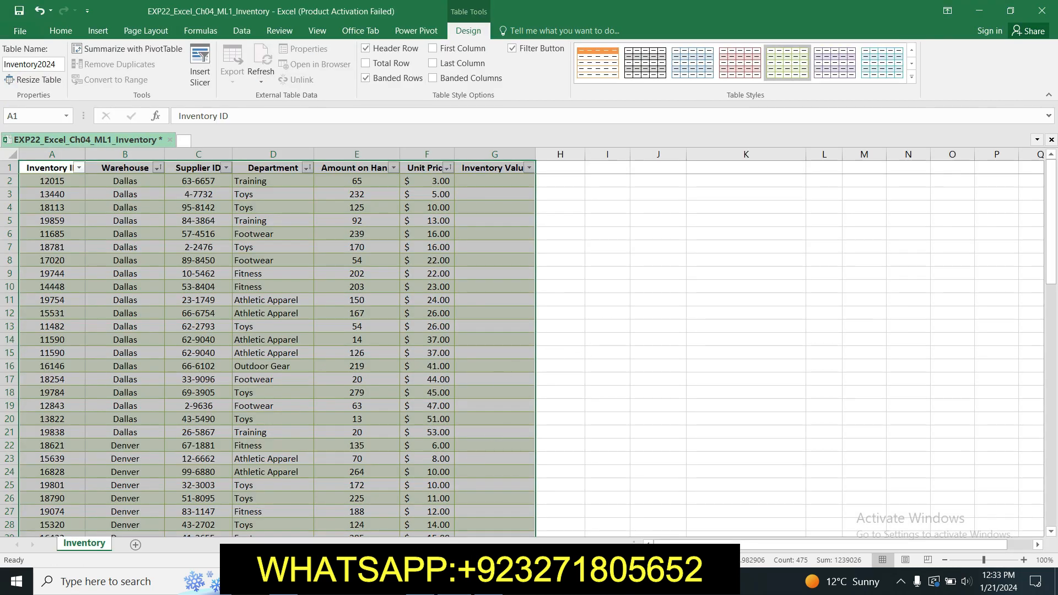
pyautogui.hotkey('alt', 'Tab')
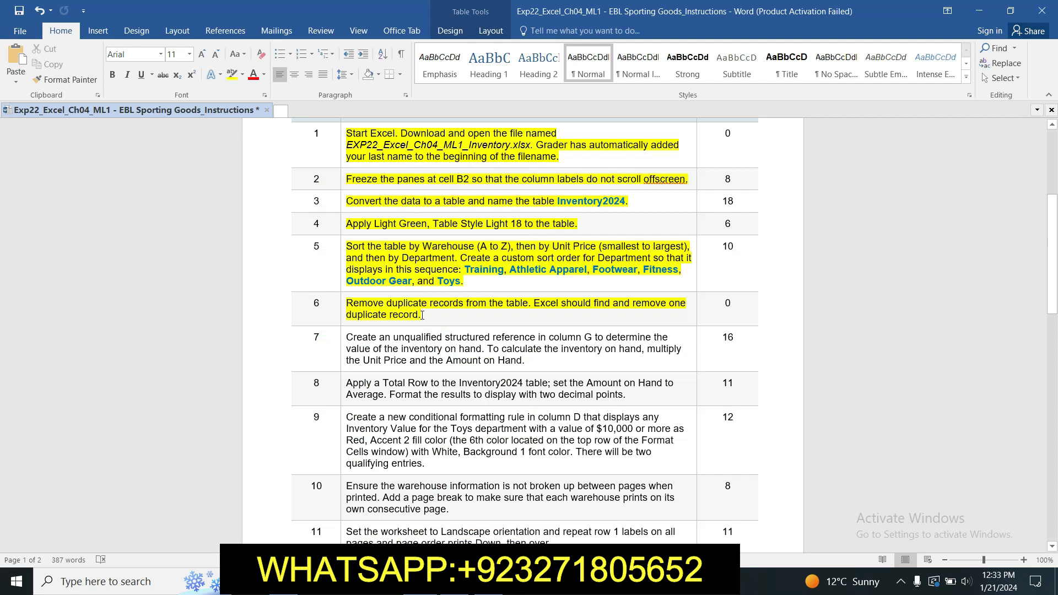
pyautogui.click(339, 340)
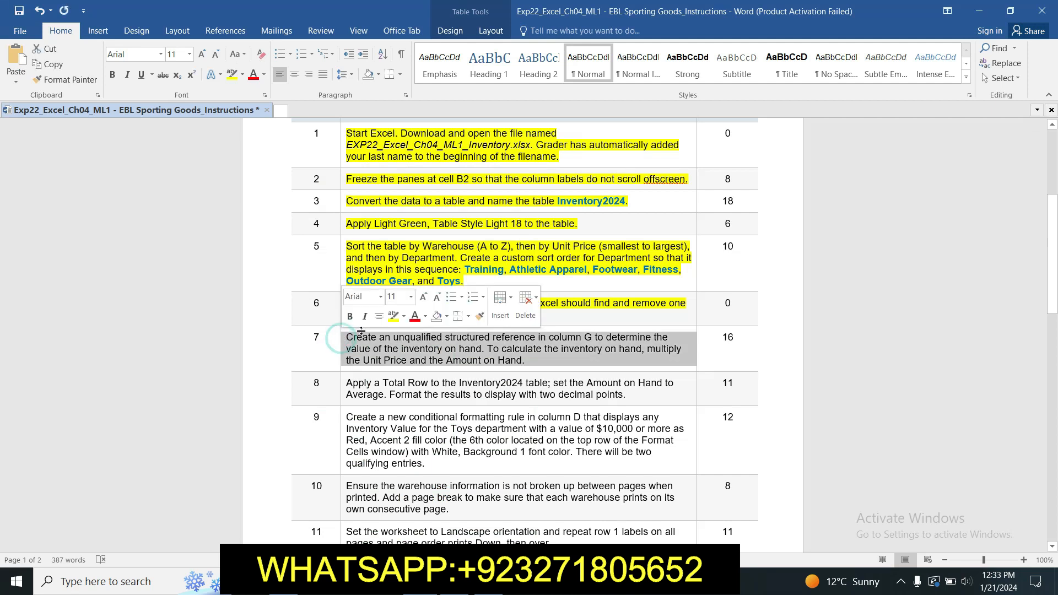
pyautogui.click(393, 315)
pyautogui.moveTo(1055, 239); pyautogui.dragTo(1055, 257)
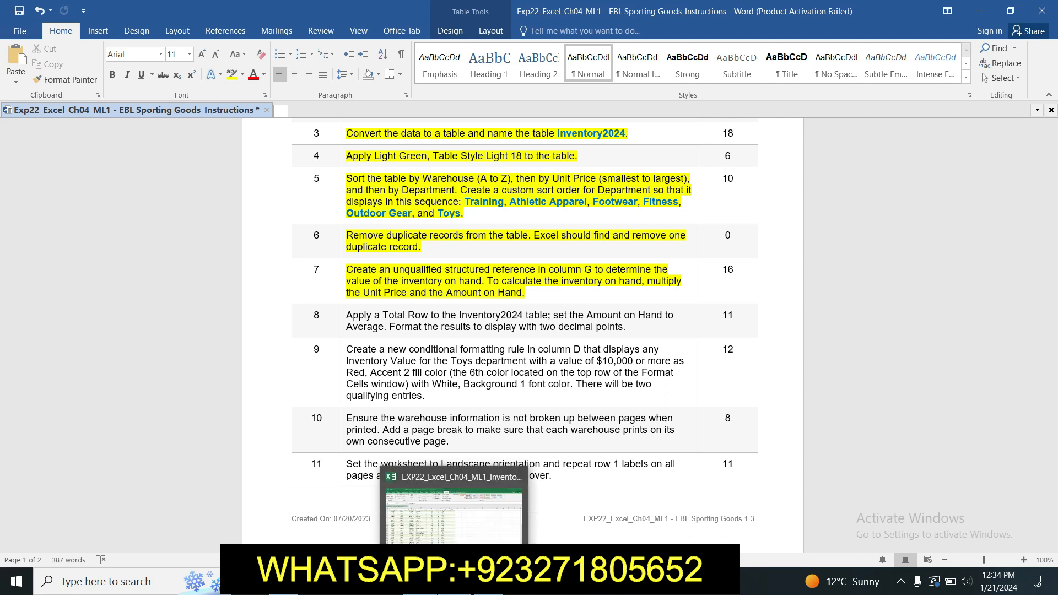
# - Enter a G2 formula multiplying Unit Price by Amount on Hand, filling the Inventory Value column
pyautogui.click(455, 581)
pyautogui.click(593, 213)
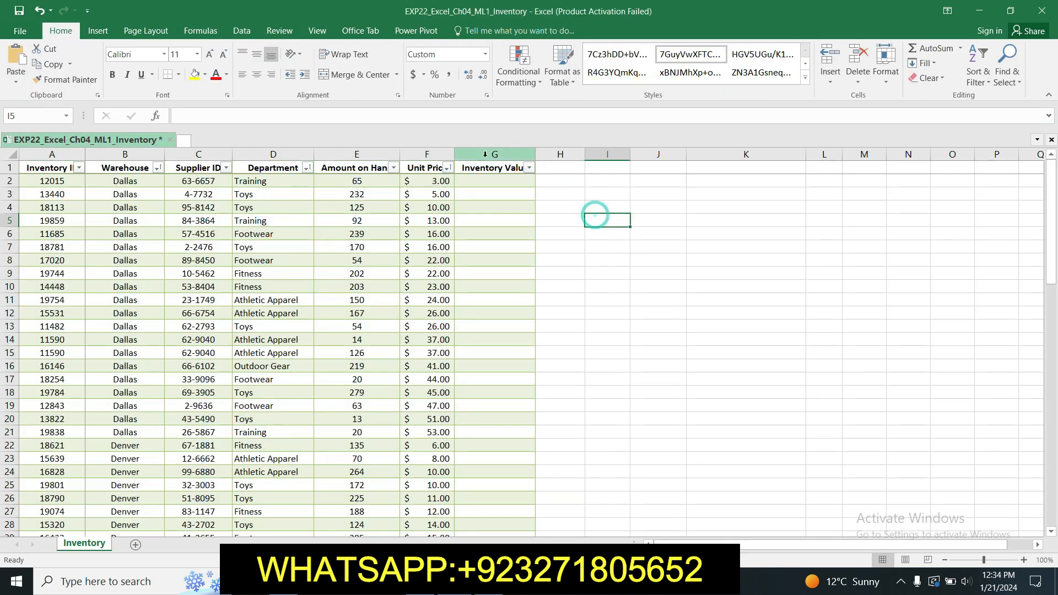
pyautogui.click(490, 182)
pyautogui.write('=')
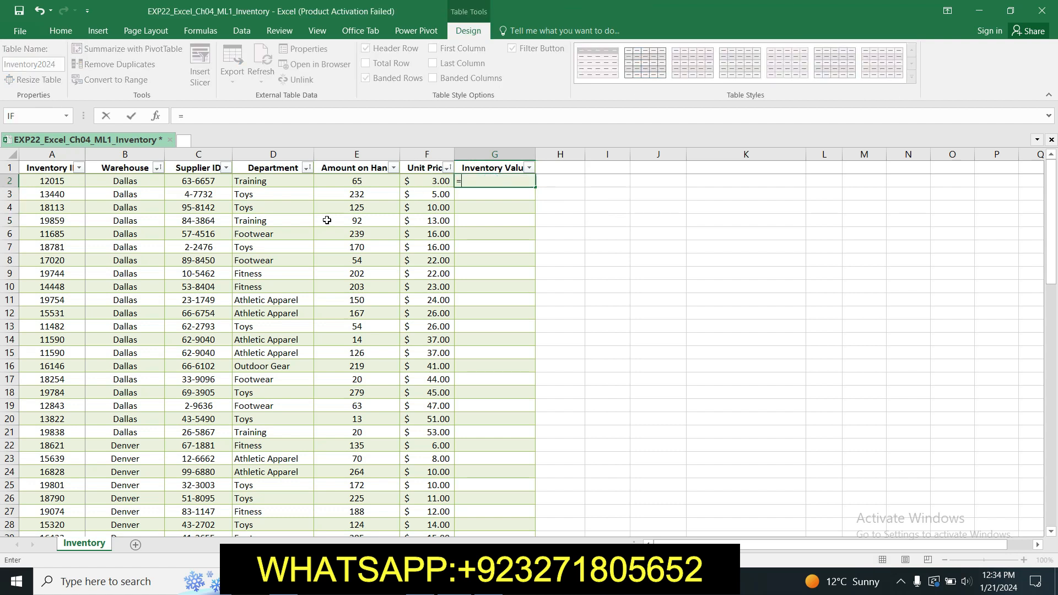
pyautogui.click(428, 183)
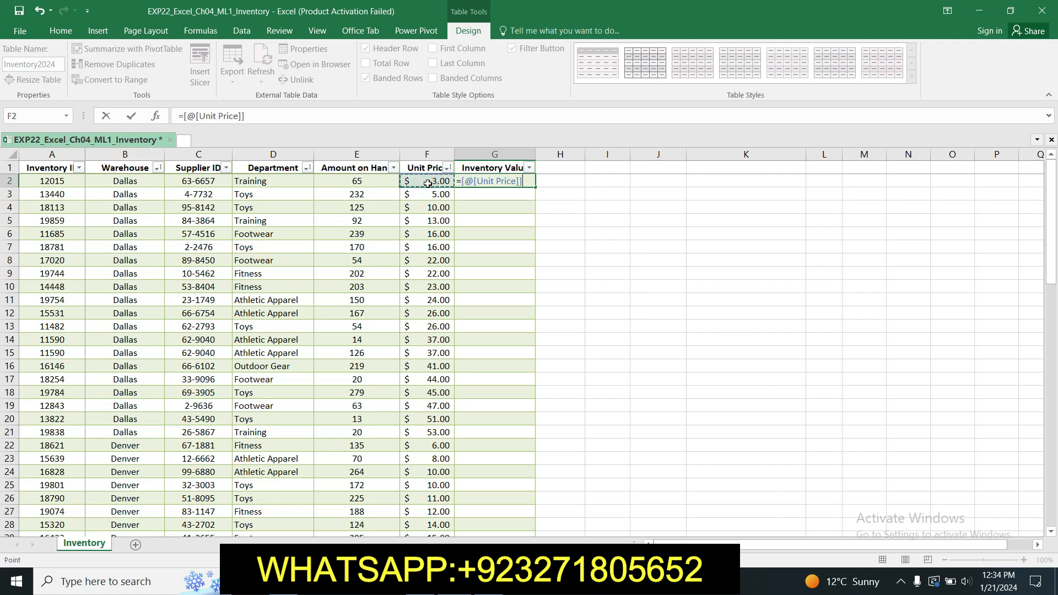
pyautogui.write('*')
pyautogui.click(379, 182)
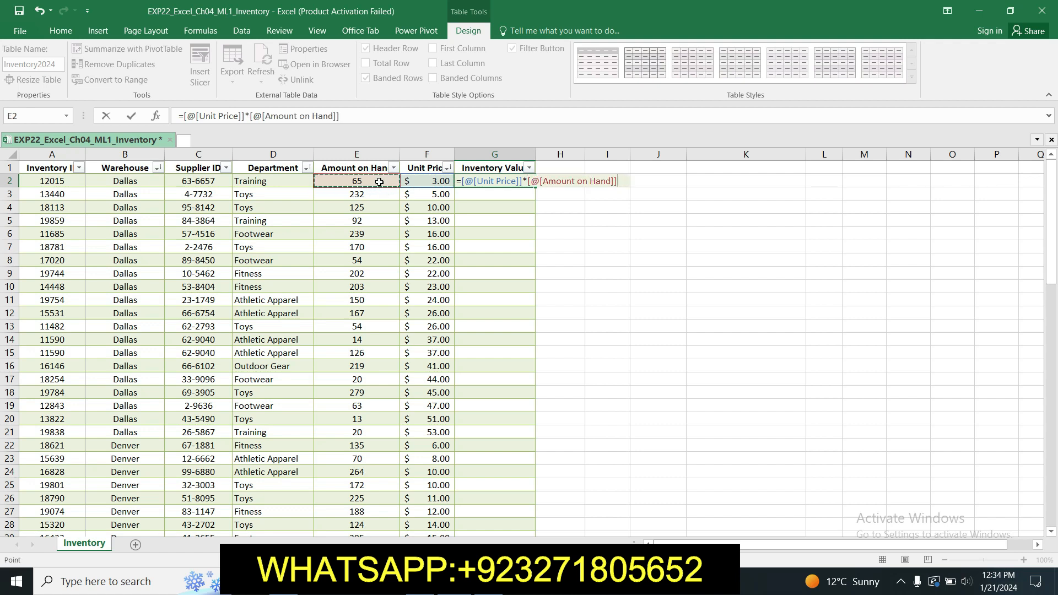
pyautogui.press('Return')
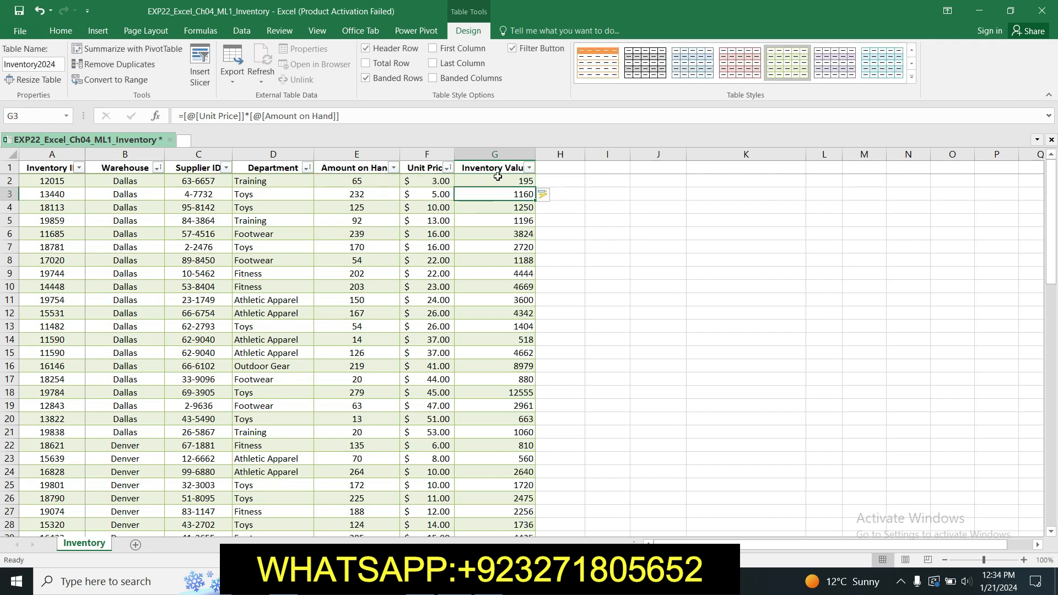
pyautogui.click(421, 582)
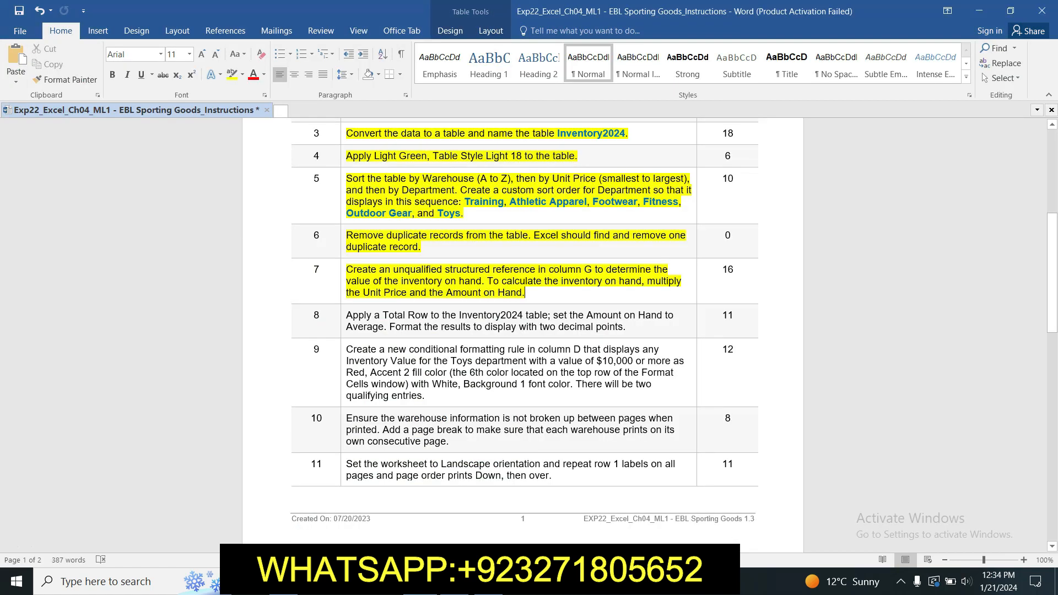
# - Highlight step 8's Total Row instruction in yellow, then return to the workbook
pyautogui.click(488, 582)
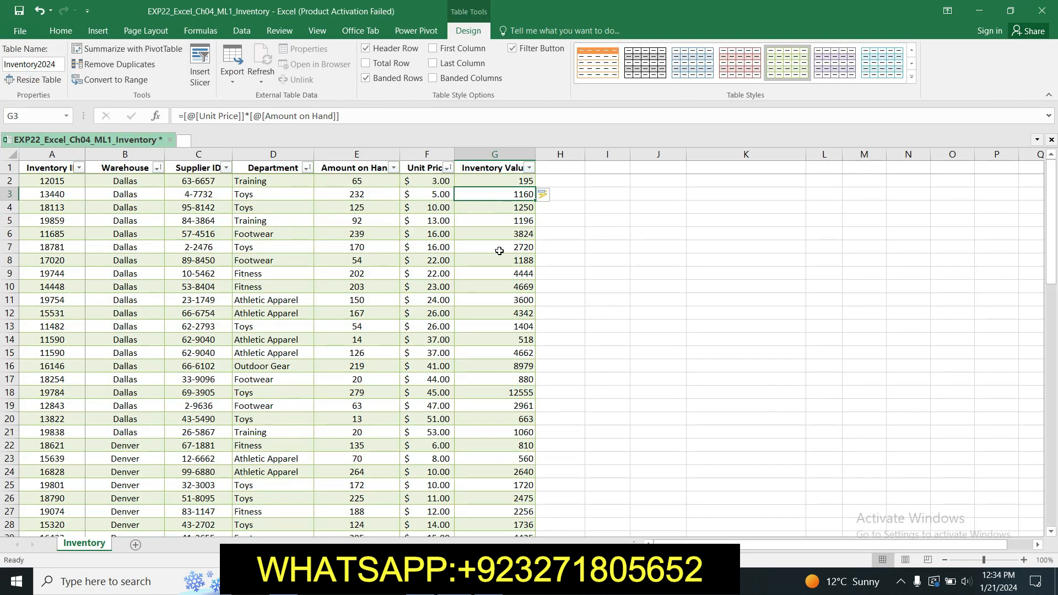
pyautogui.moveTo(1052, 248)
pyautogui.mouseDown()
pyautogui.moveTo(1055, 398)
pyautogui.moveTo(1052, 250)
pyautogui.mouseUp()
pyautogui.click(485, 582)
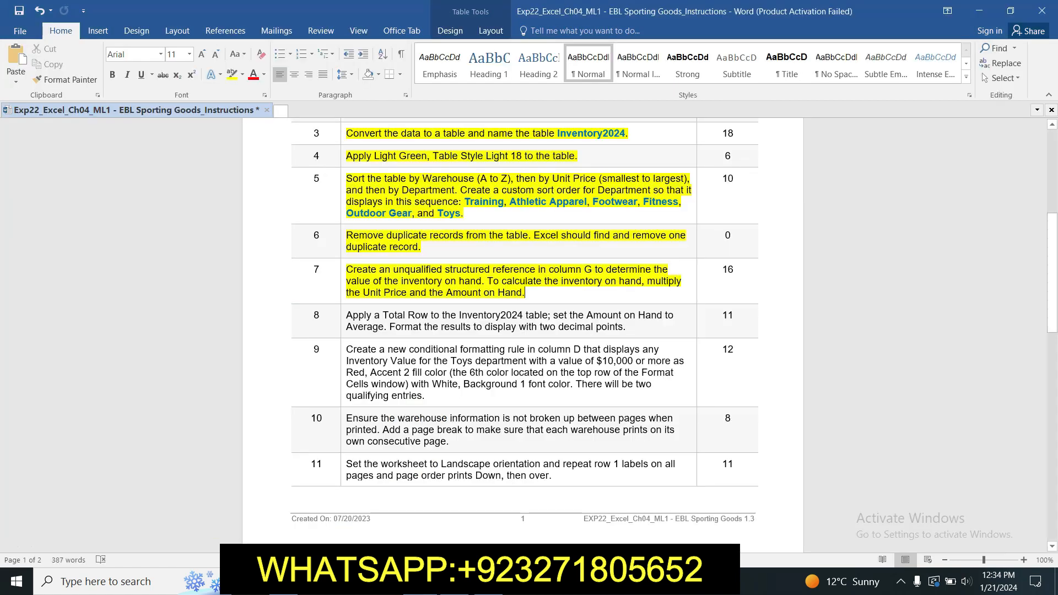
pyautogui.tripleClick(348, 317)
pyautogui.click(397, 291)
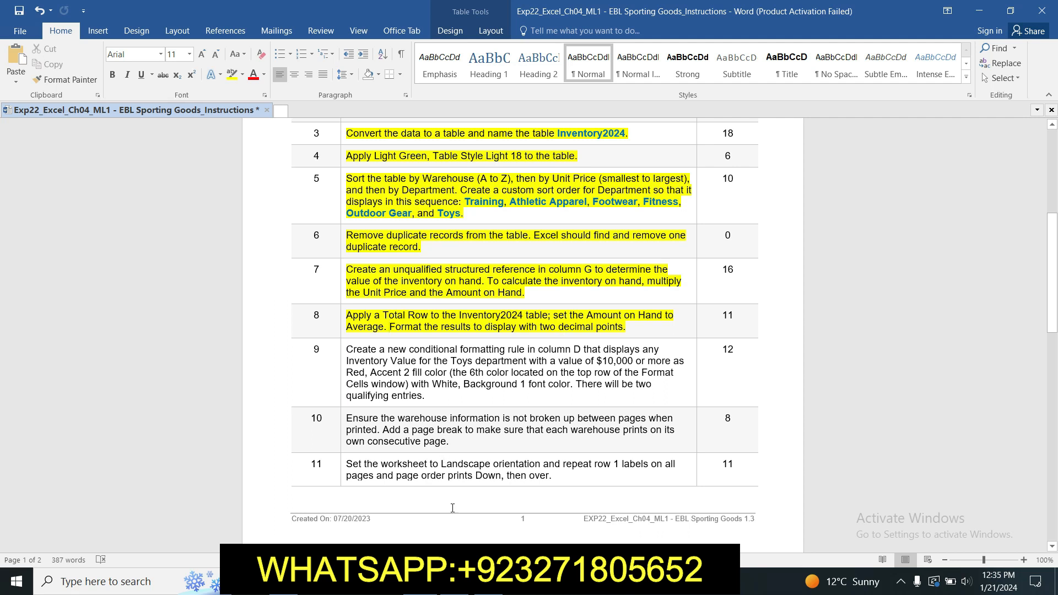
pyautogui.hotkey('alt', 'Tab')
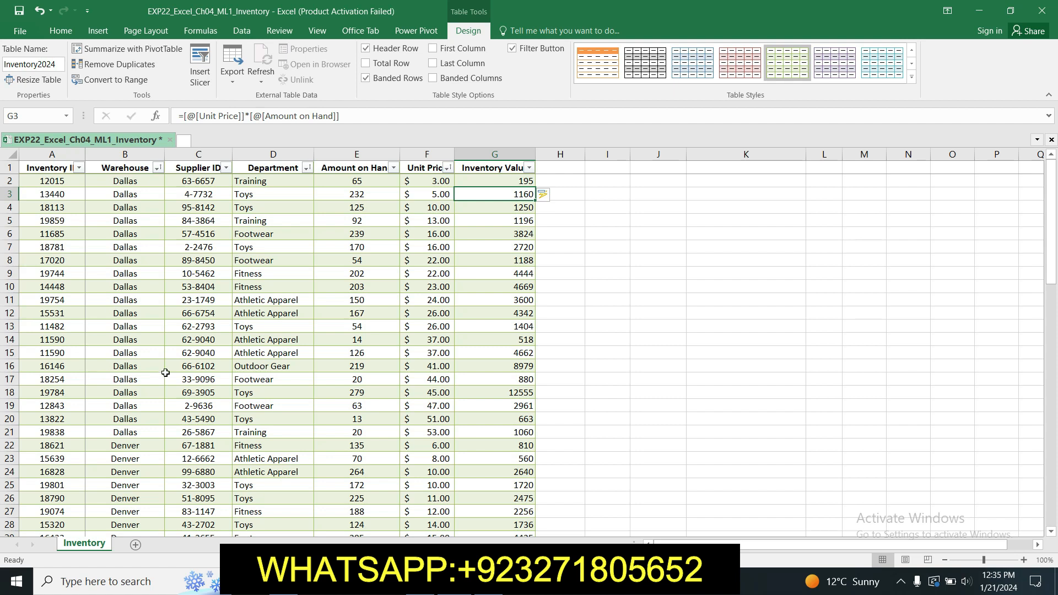
# - Turn on the Total Row for the Inventory2024 table
pyautogui.moveTo(27, 167); pyautogui.dragTo(223, 497)
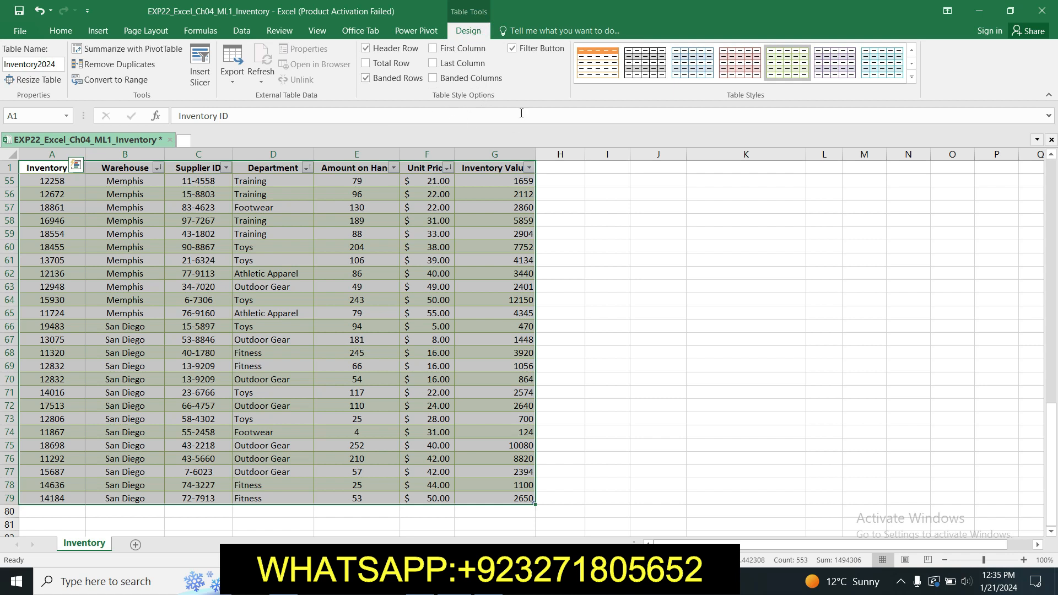
pyautogui.click(367, 65)
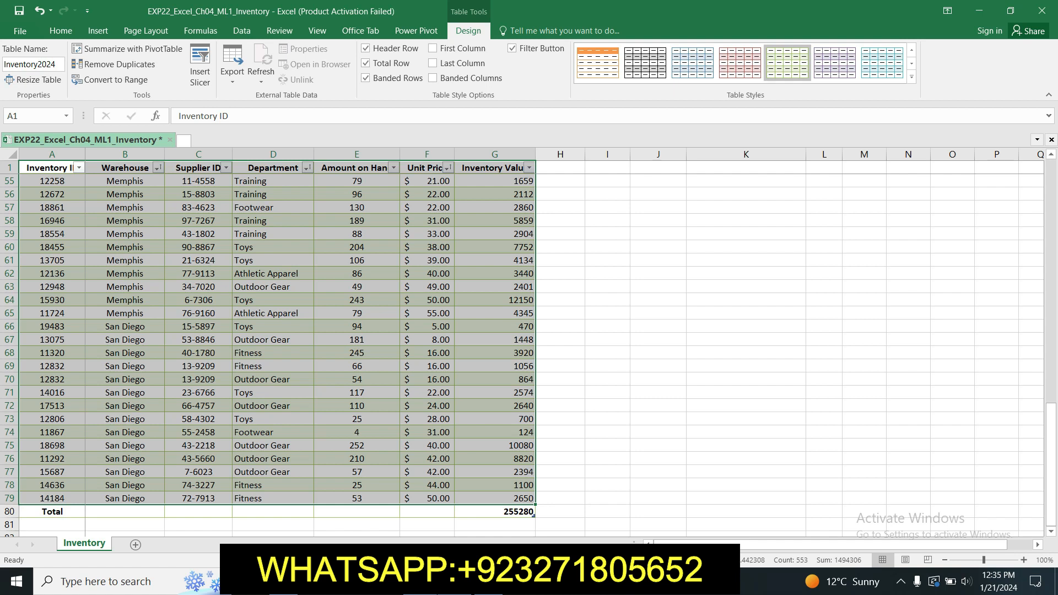
pyautogui.hotkey('alt', 'Tab')
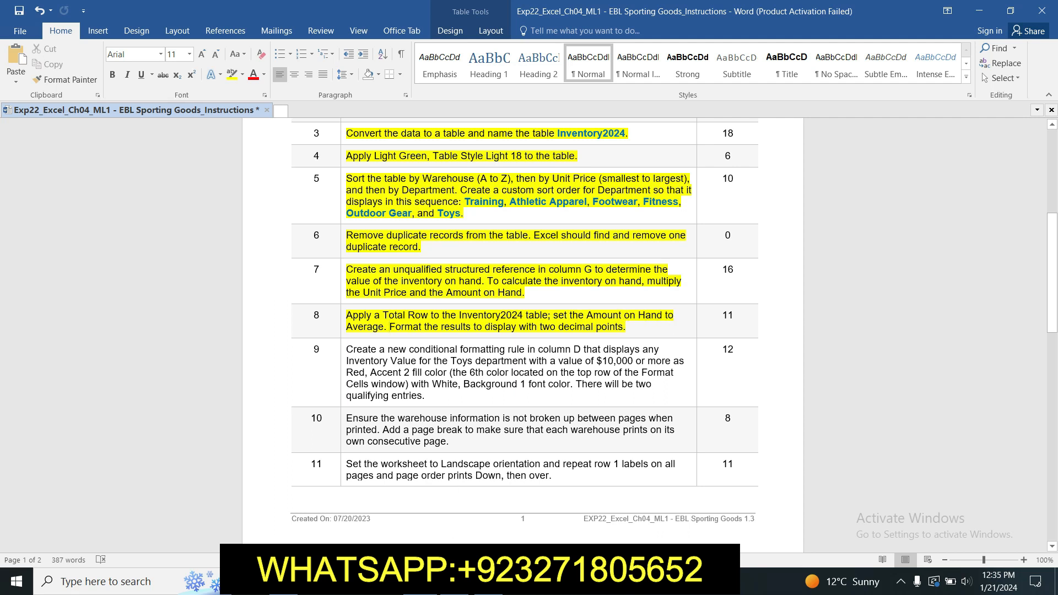
# - Set the Amount on Hand total to Average, showing 134.3589744
pyautogui.click(488, 581)
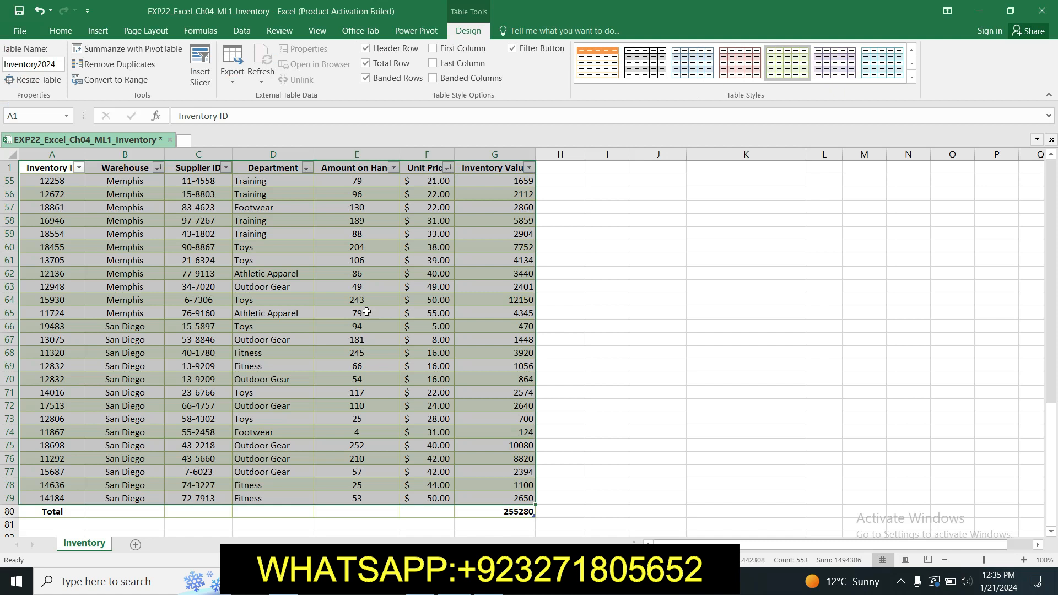
pyautogui.click(374, 509)
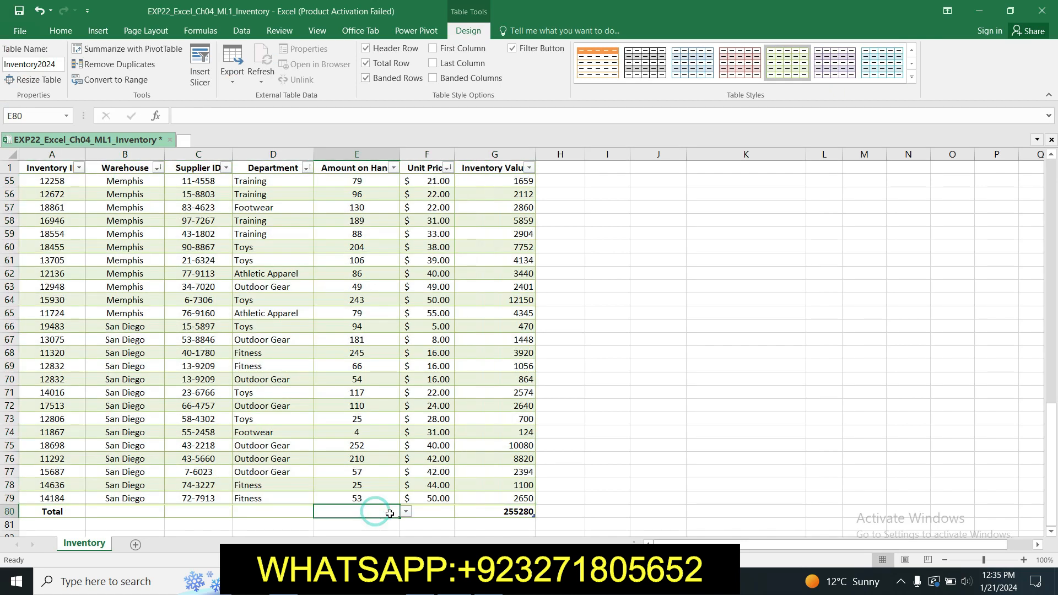
pyautogui.click(406, 512)
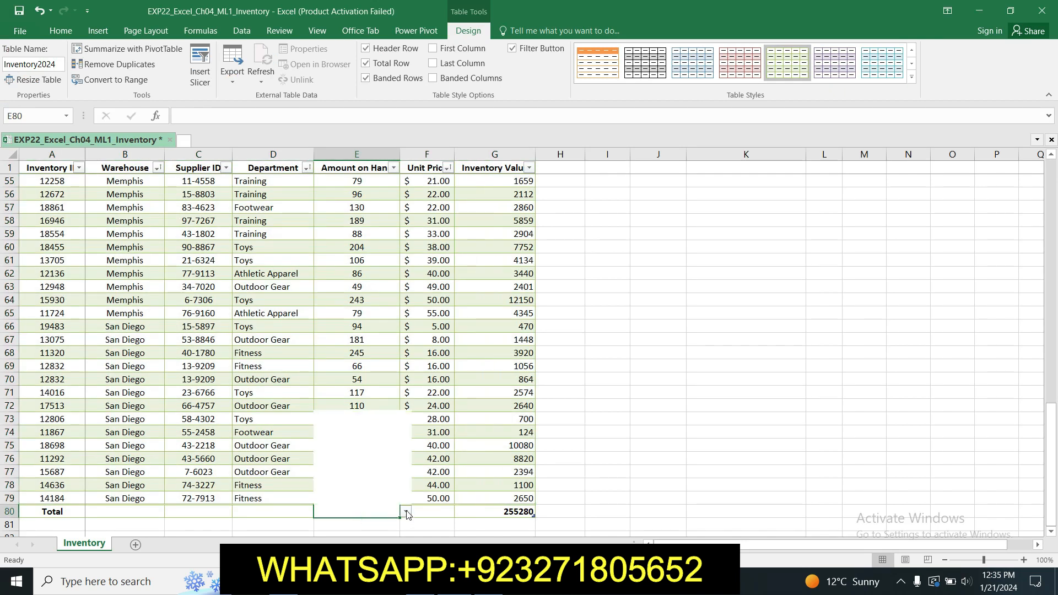
pyautogui.click(394, 425)
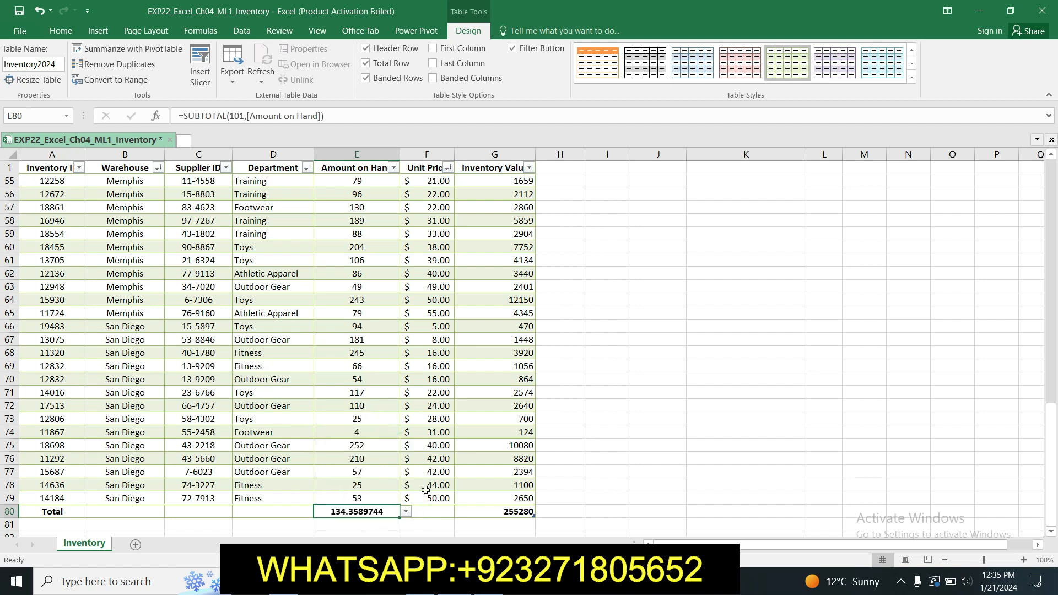
pyautogui.click(419, 582)
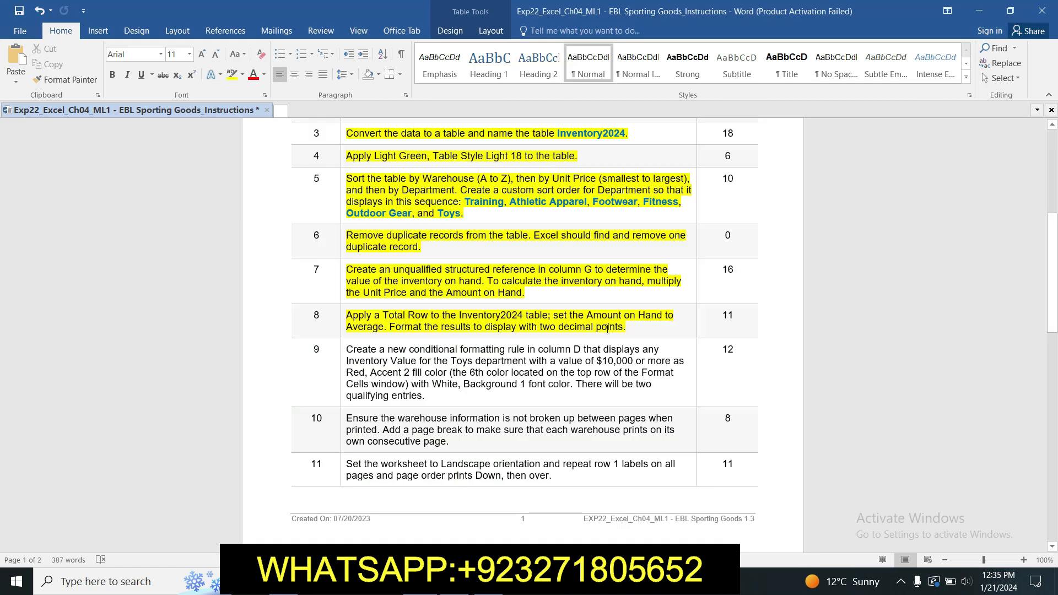
# - Format the Total row's Amount on Hand average as Number with 2 decimal places, showing 134.36
pyautogui.click(455, 582)
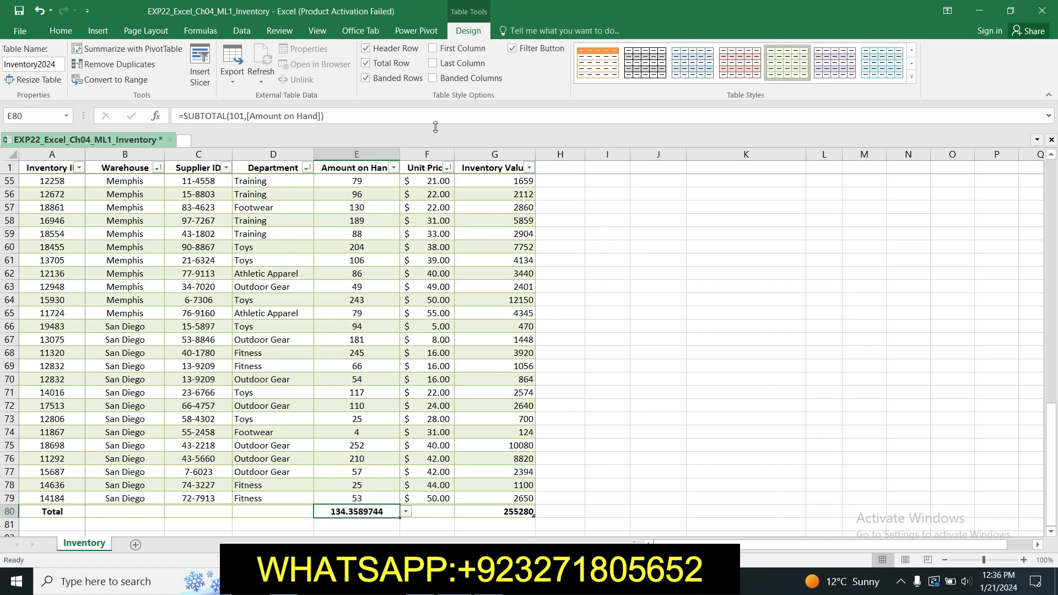
pyautogui.click(60, 31)
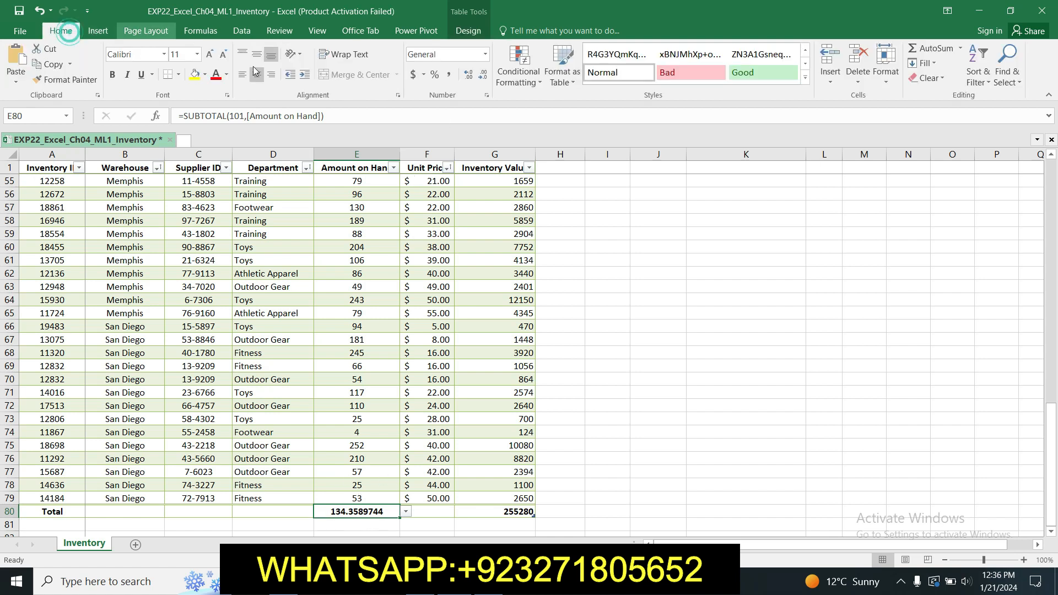
pyautogui.click(421, 581)
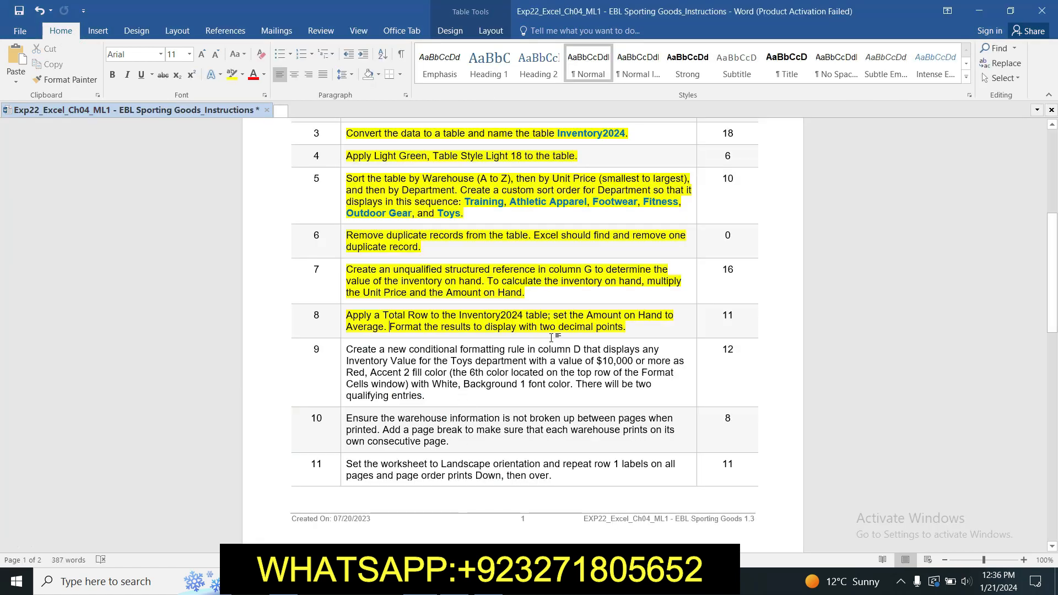
pyautogui.click(455, 582)
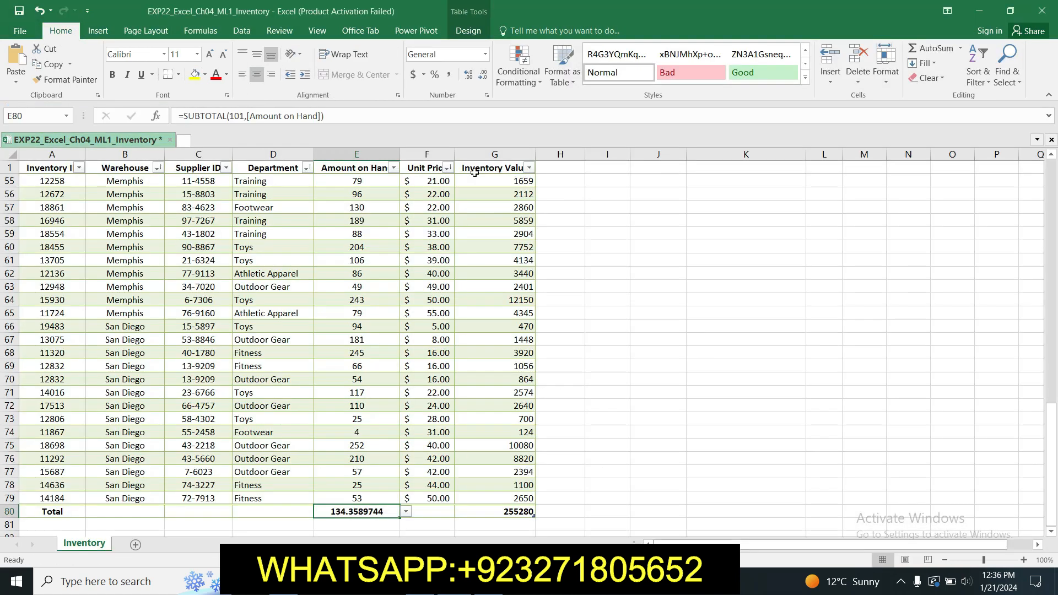
pyautogui.click(488, 96)
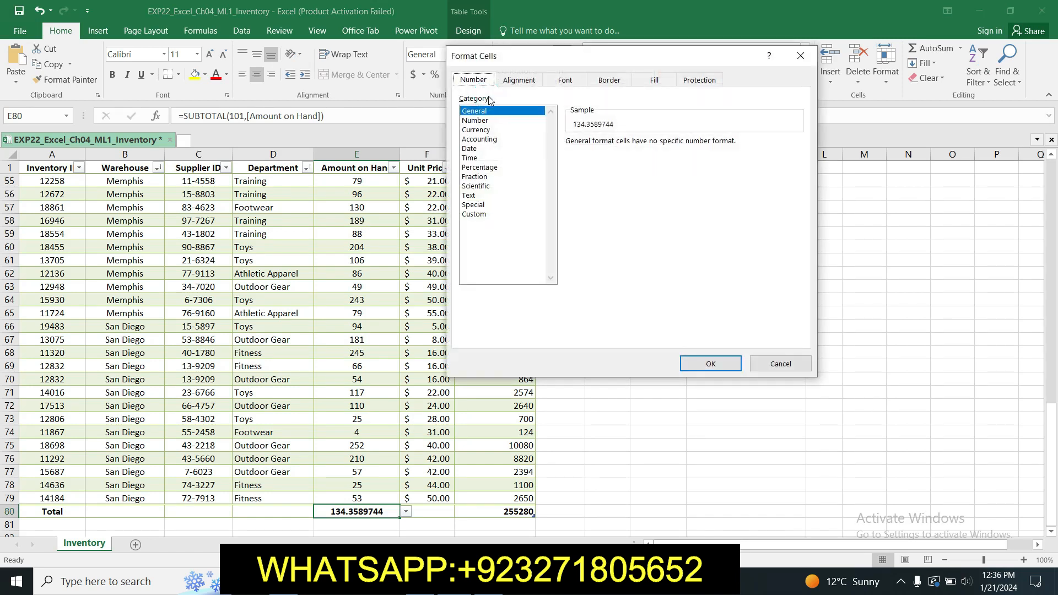
pyautogui.click(503, 121)
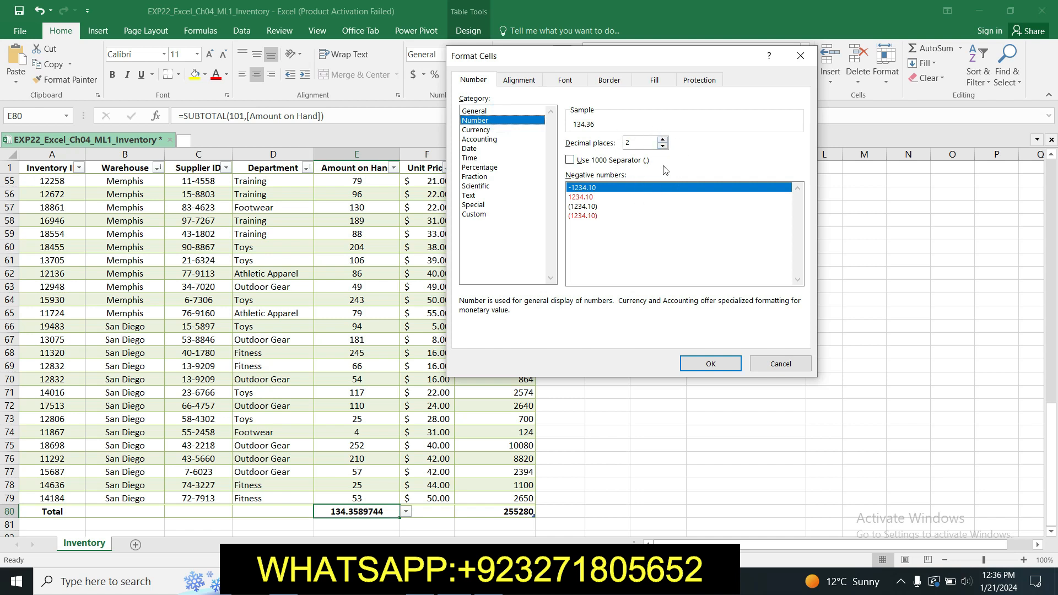
pyautogui.click(709, 366)
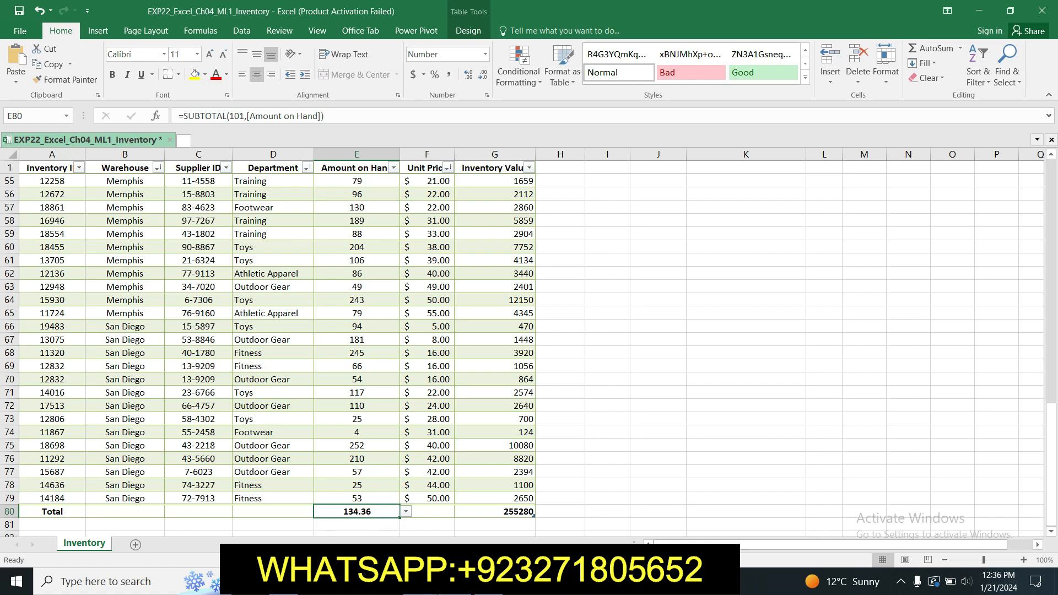
pyautogui.click(453, 581)
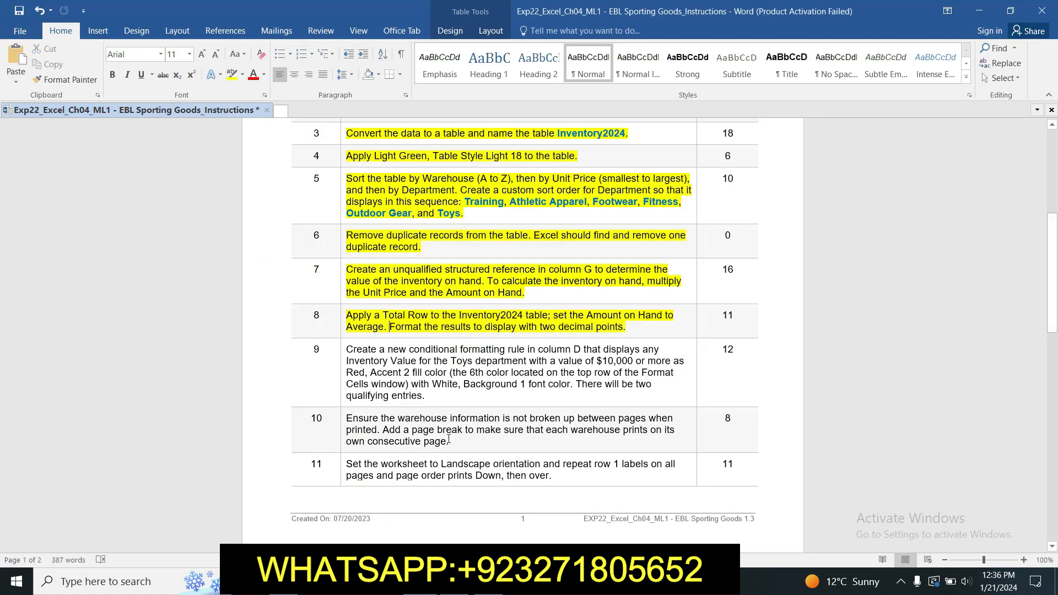
# - Scroll the Word instructions down to page 2 to read steps 12 and 13
pyautogui.scroll(1, 422, 324)
pyautogui.moveTo(1053, 233); pyautogui.dragTo(1056, 260)
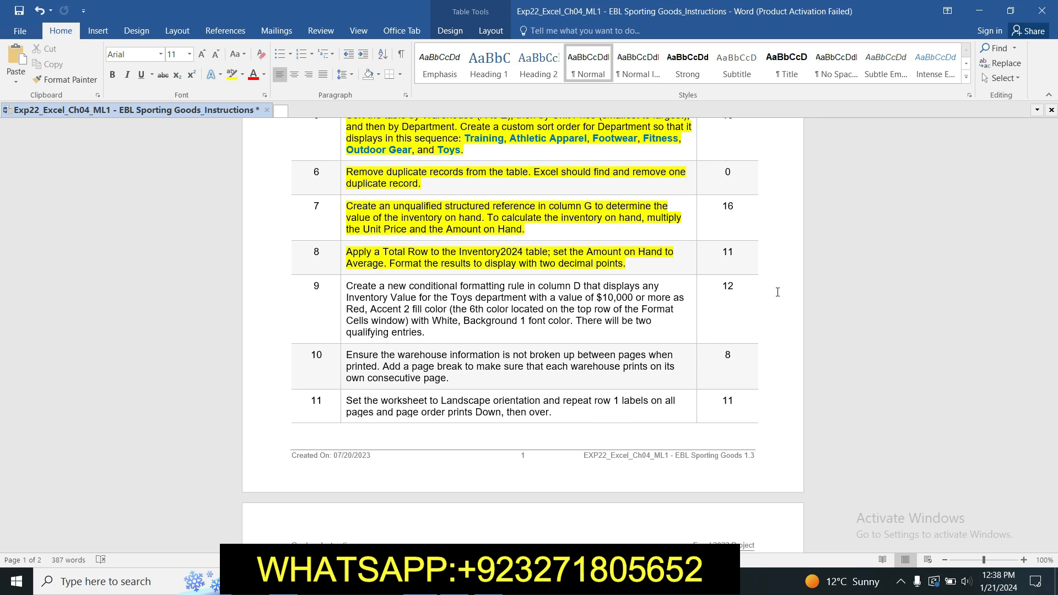
pyautogui.moveTo(1055, 263)
pyautogui.mouseDown()
pyautogui.moveTo(1055, 323)
pyautogui.moveTo(1055, 264)
pyautogui.mouseUp()
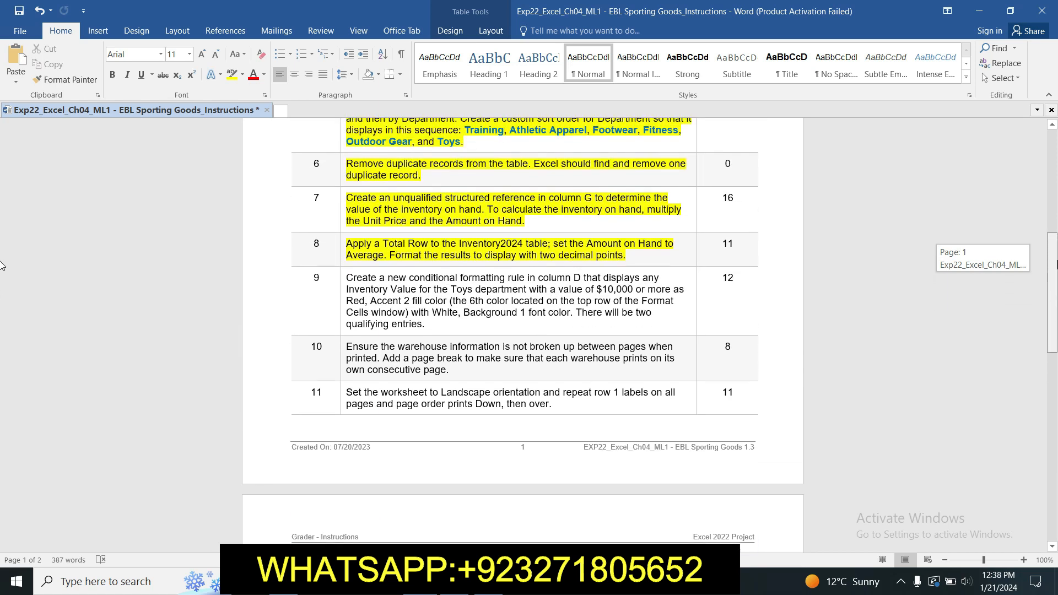